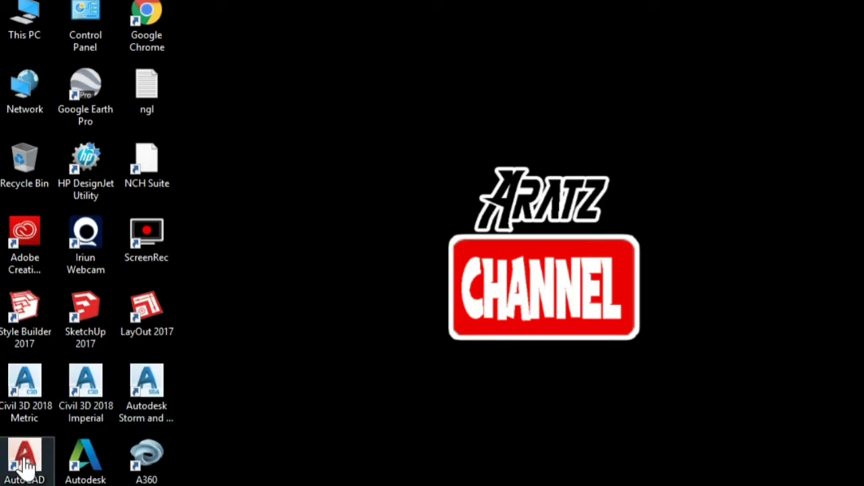
Step: Launch AutoCAD 2018 from its desktop shortcut to get an empty Drawing1
double_click(24, 459)
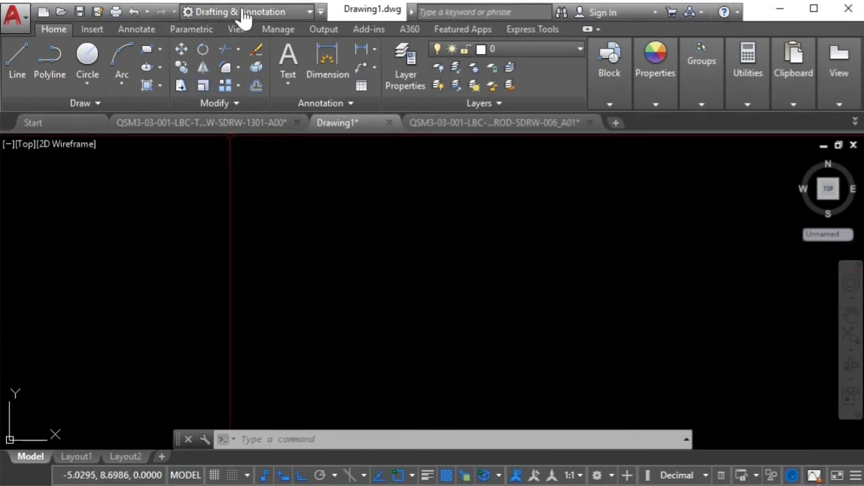
Step: Change the workspace from Drafting & Annotation to 3D Modeling
left_click(309, 12)
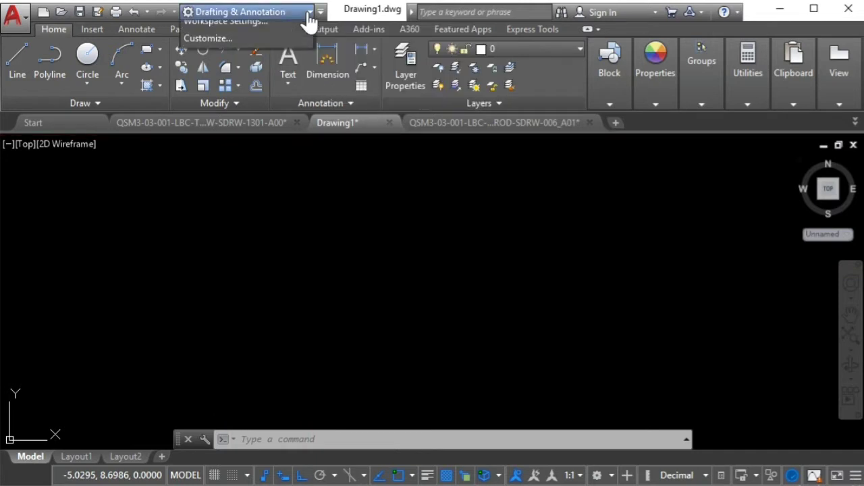
left_click(222, 62)
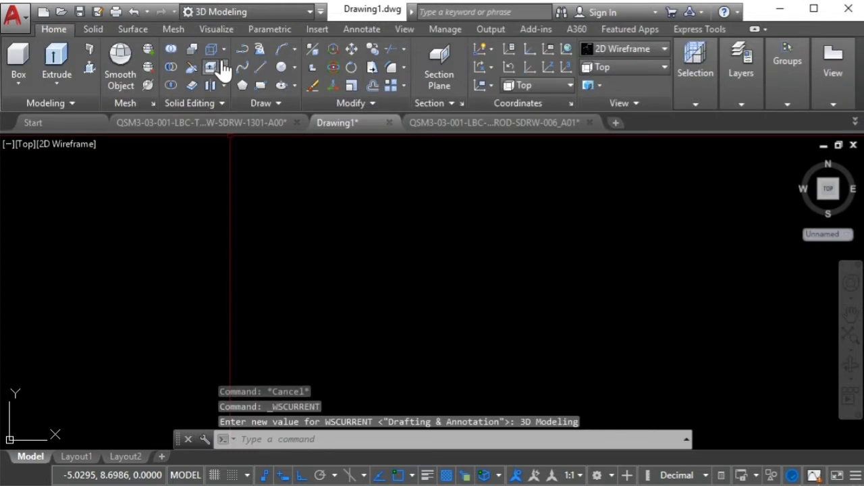
Step: Draw a 0.8 × 0.8 rectangle using its Dimensions option, then zoom in on it
left_click(261, 89)
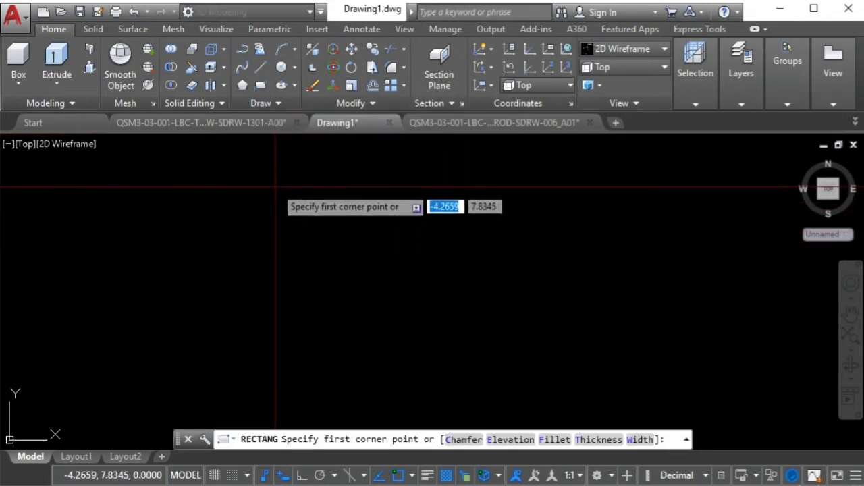
left_click(275, 187)
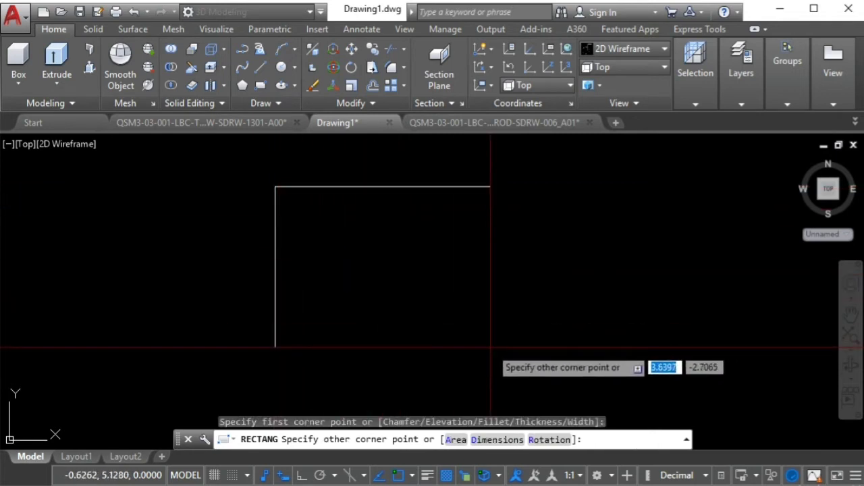
type("d")
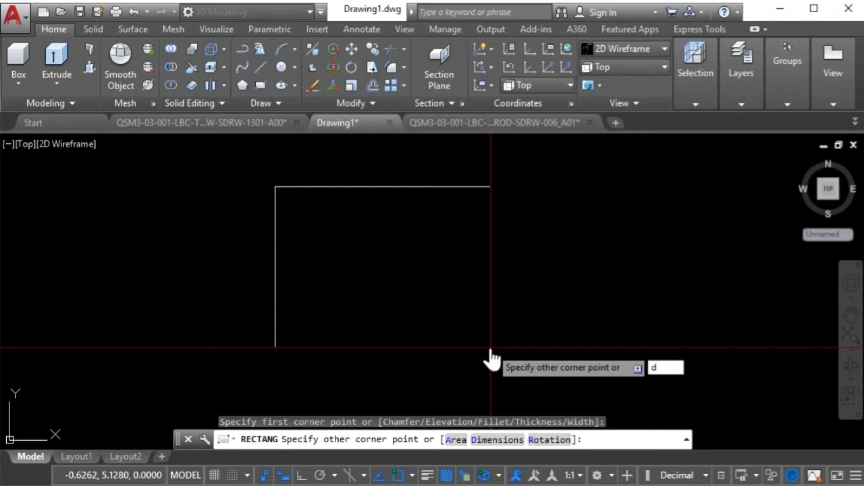
key("Return")
type(".8")
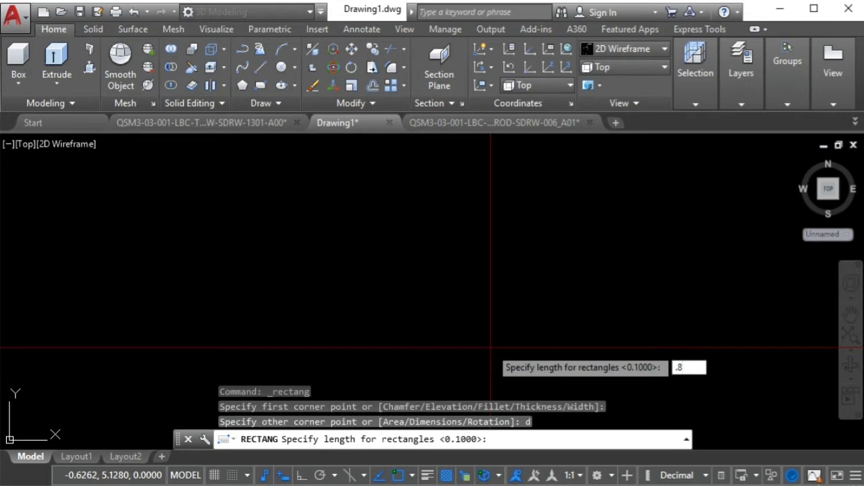
key("Return")
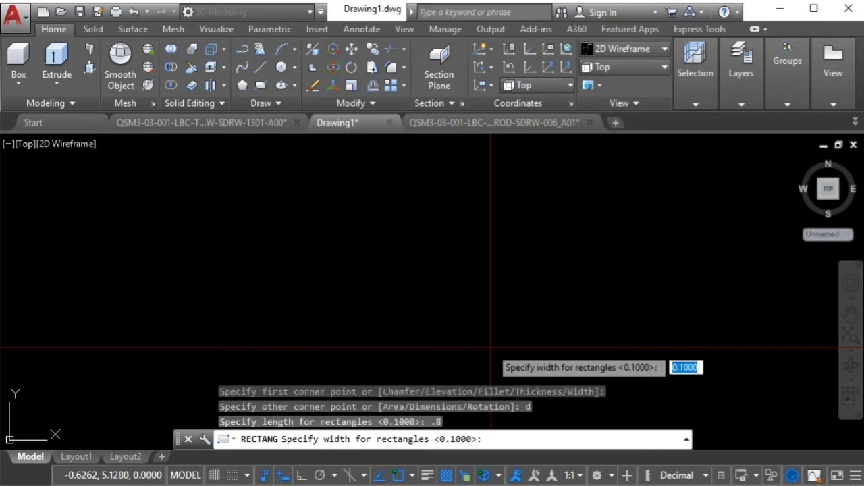
type(".8")
key("Return")
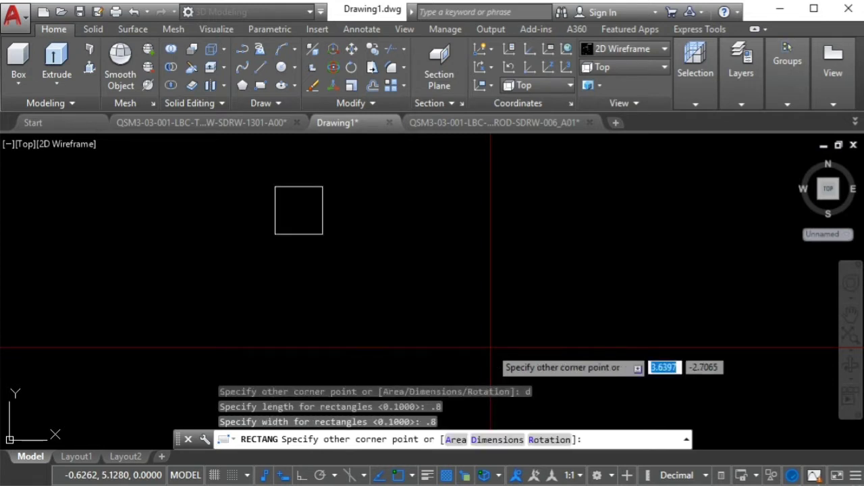
left_click(488, 303)
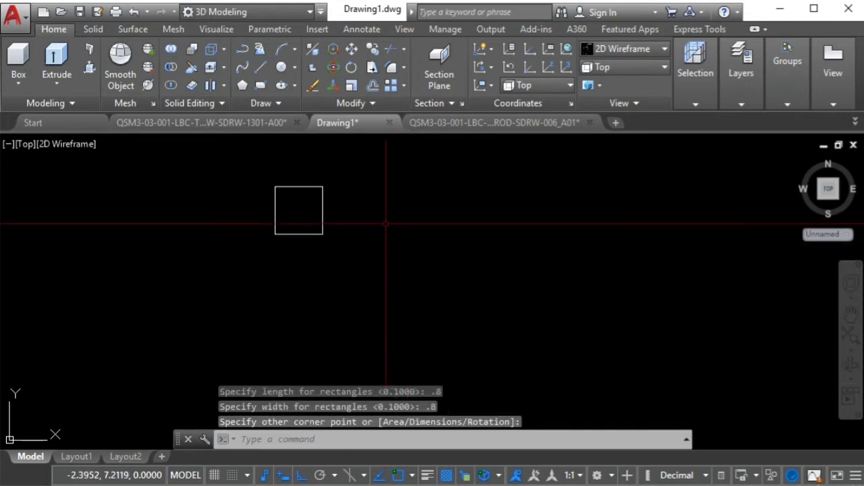
scroll(283, 176, "up", 5)
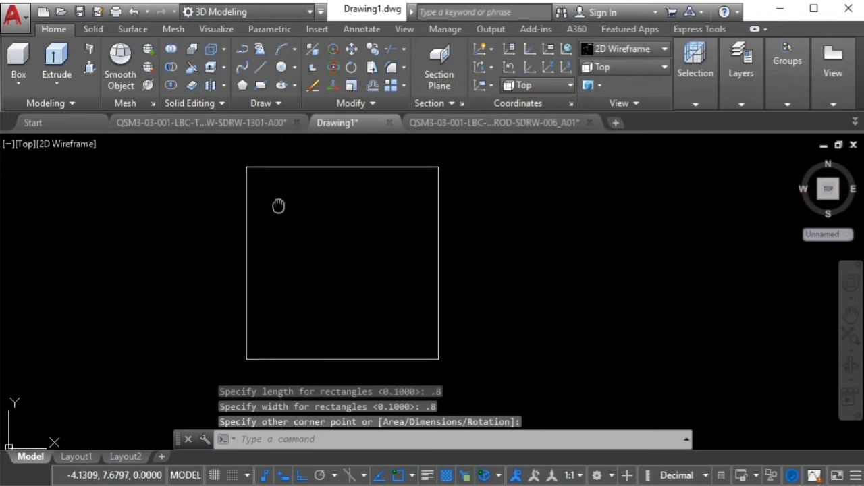
middle_click_drag(279, 203, 297, 217)
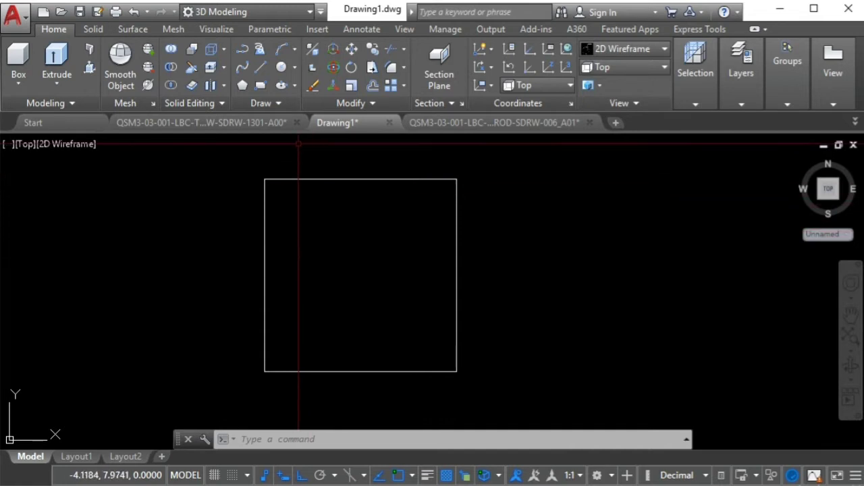
Step: Draw a 0.1 × 0.1 leg square just inside the top-left corner of the 0.8 square
left_click(260, 86)
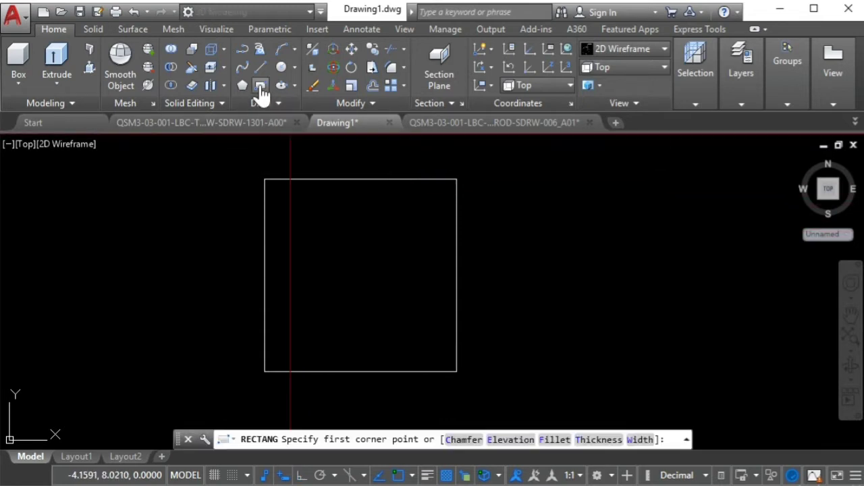
left_click(279, 195)
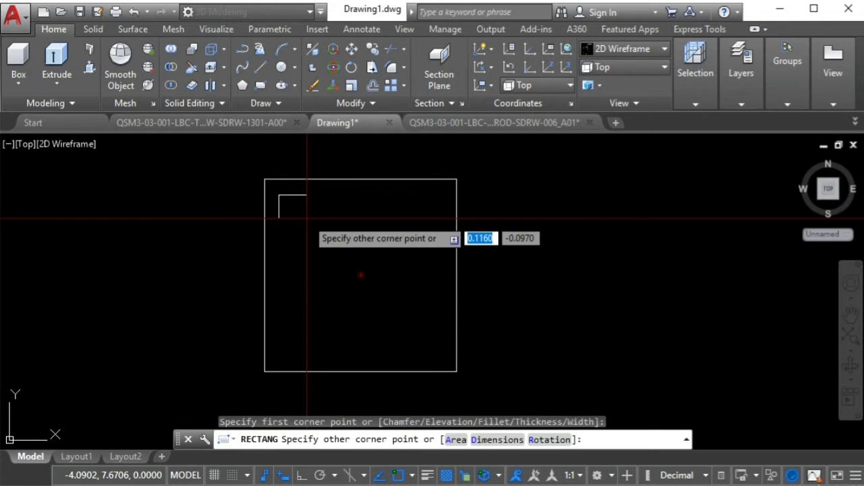
type("d")
key("Return")
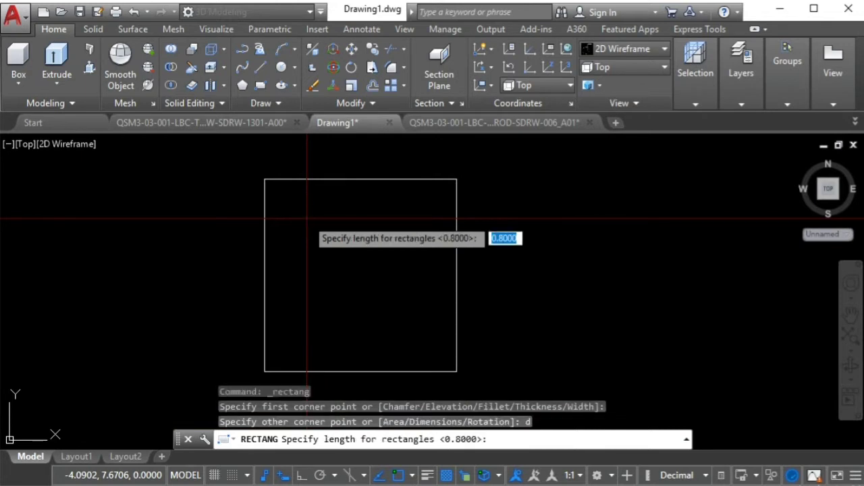
type(".1")
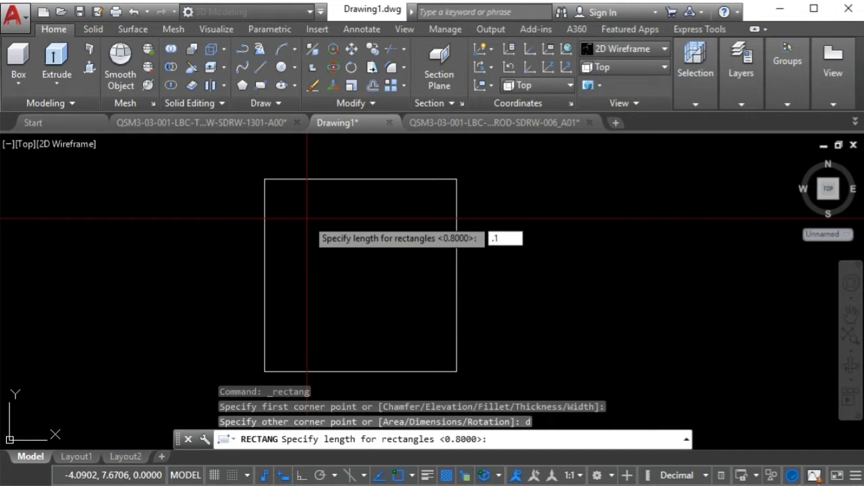
key("Return")
type(".1")
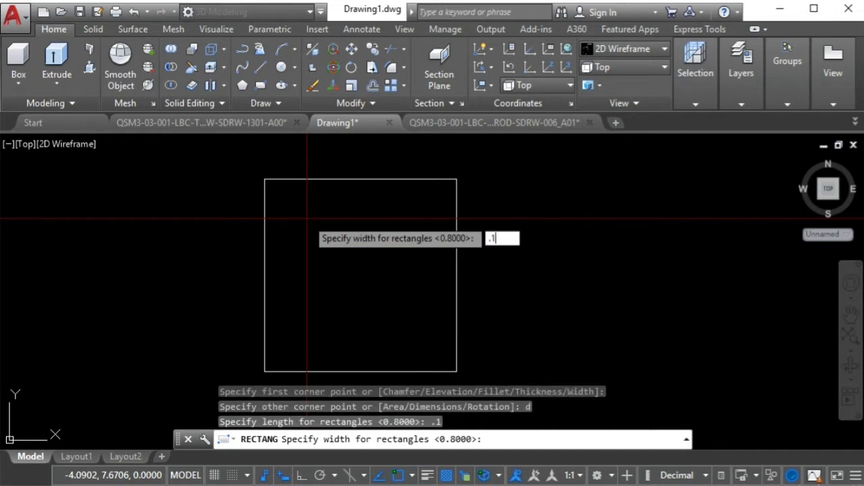
key("Return")
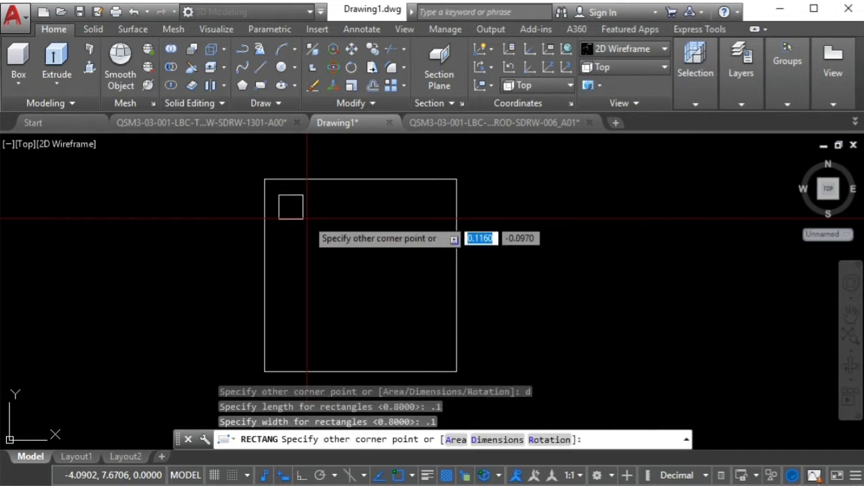
left_click(307, 218)
middle_click_drag(351, 231, 324, 228)
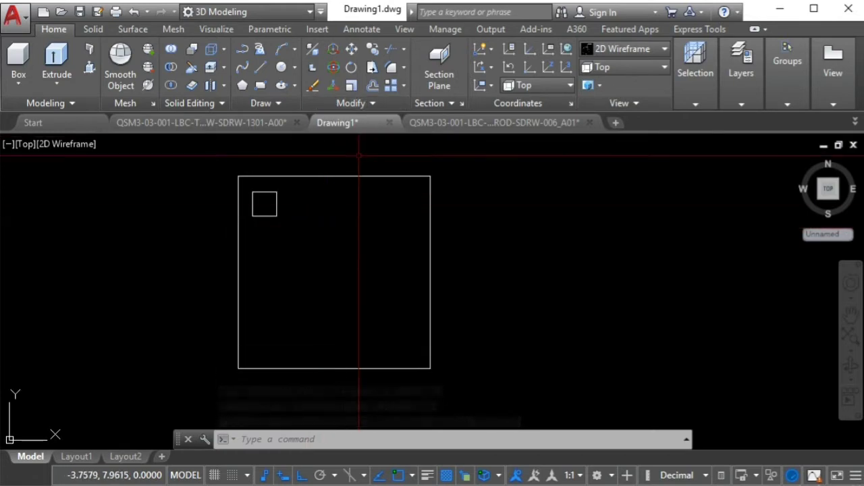
middle_click_drag(324, 229, 303, 225)
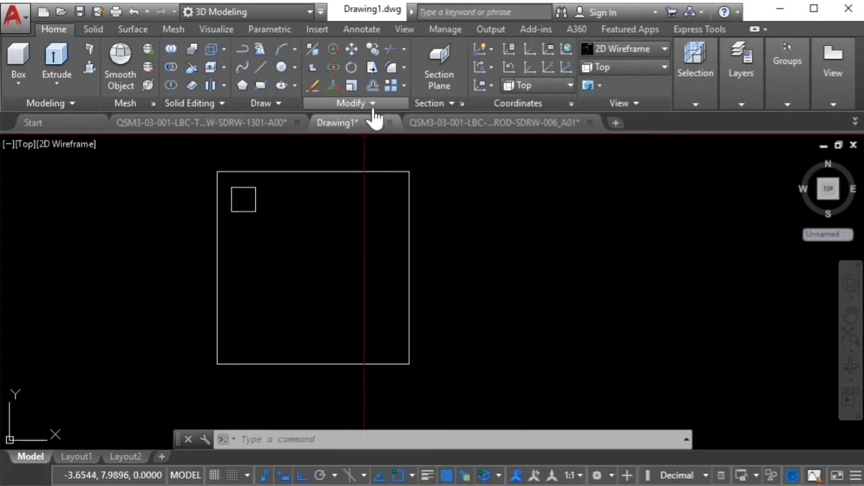
Step: Mirror the leg square about the top's vertical midline to the top-right corner, keeping the original
left_click(372, 106)
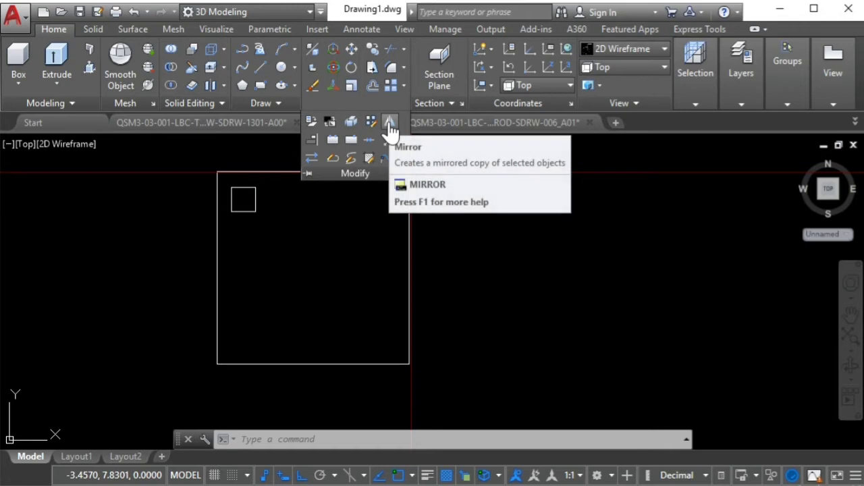
left_click(389, 122)
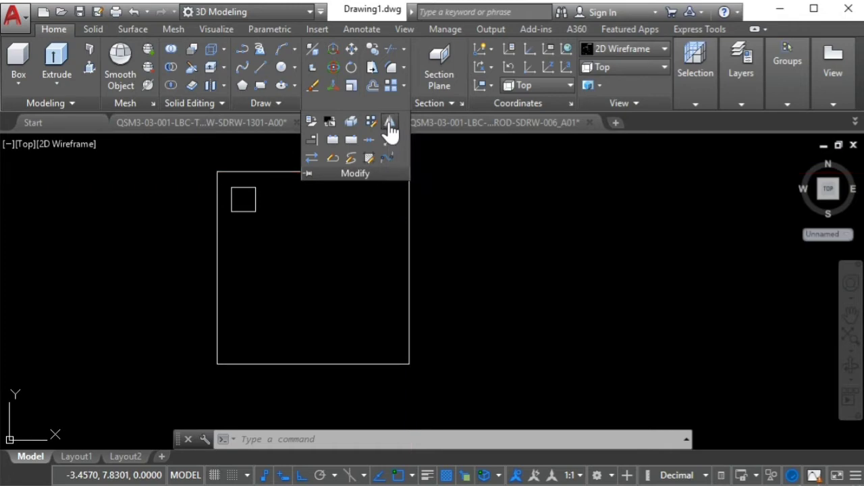
left_click(256, 204)
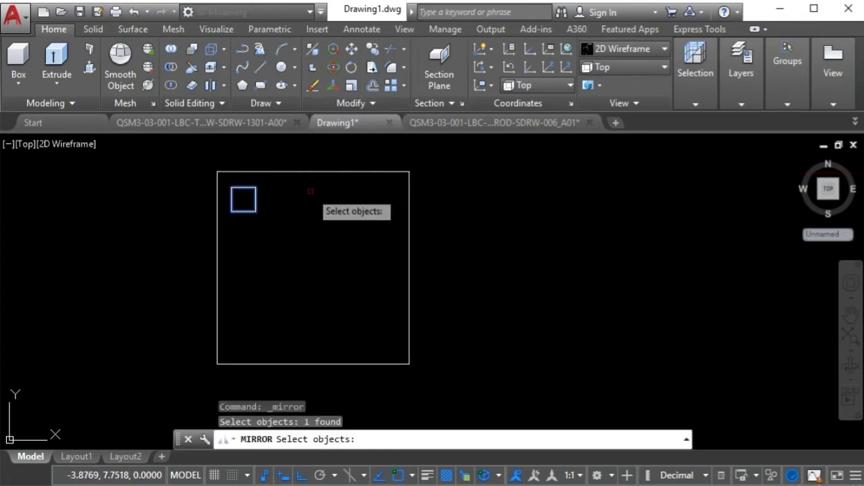
key("Return")
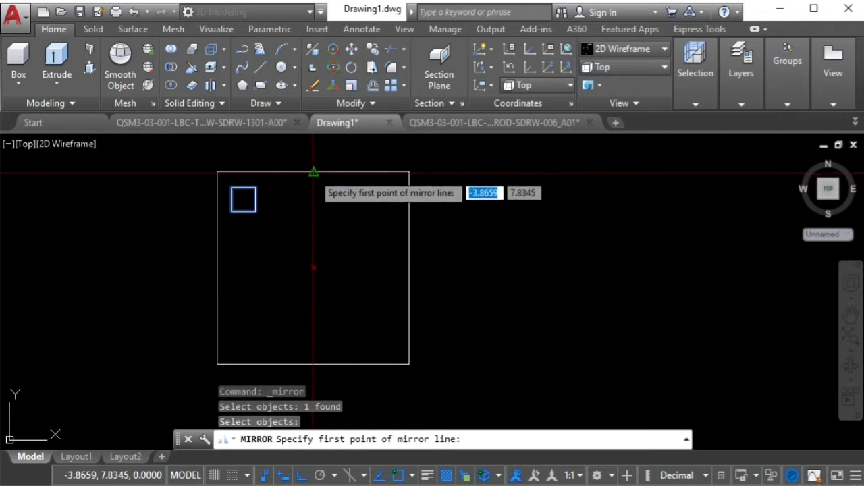
left_click(313, 172)
left_click(330, 286)
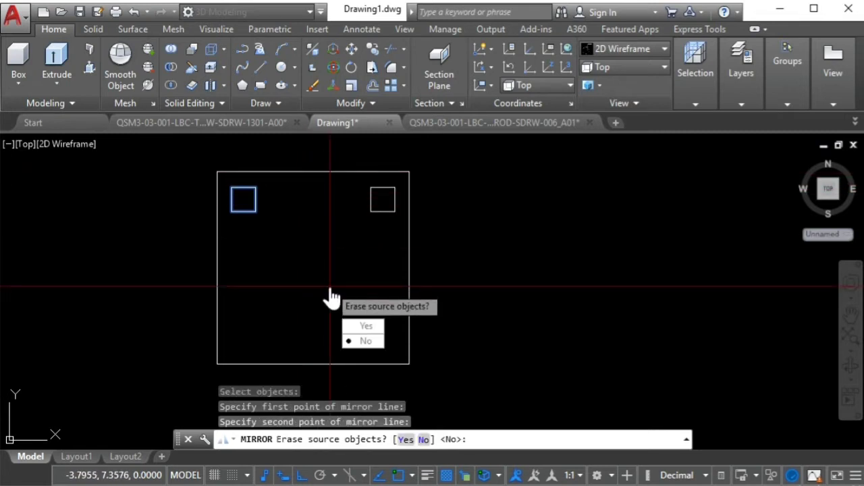
left_click(366, 341)
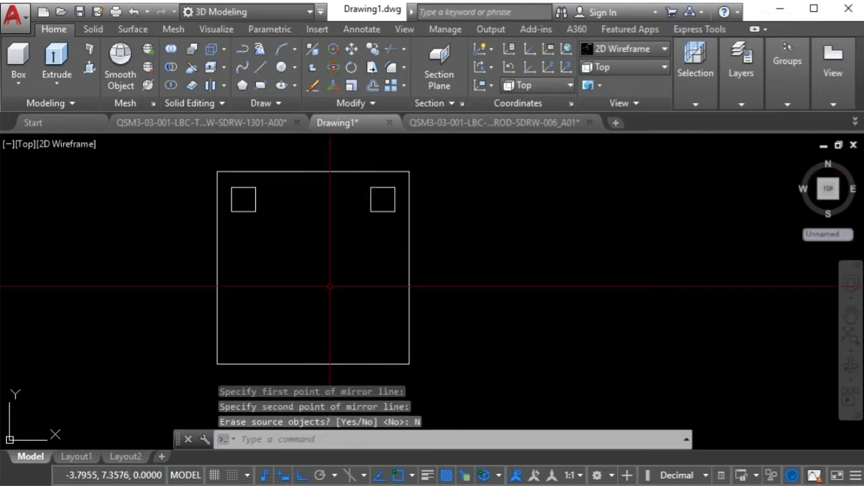
middle_click_drag(319, 257, 328, 252)
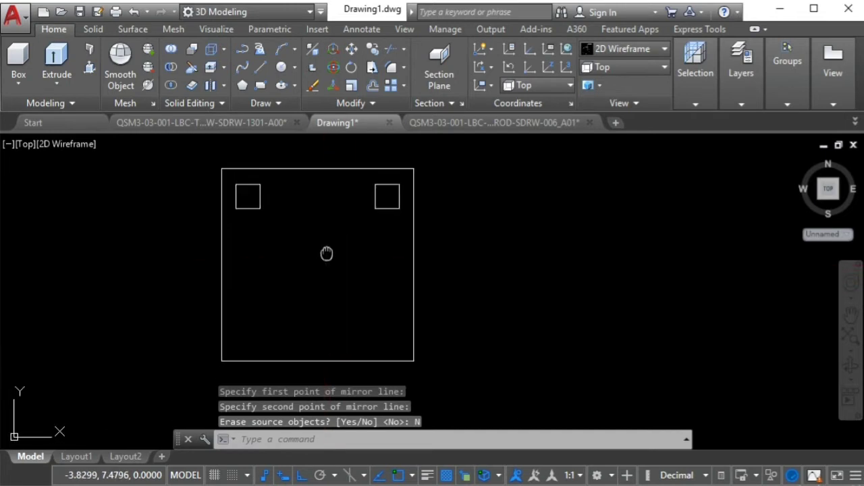
Step: Mirror both upper leg squares about the horizontal midline to the lower corners, keeping originals
right_click(311, 191)
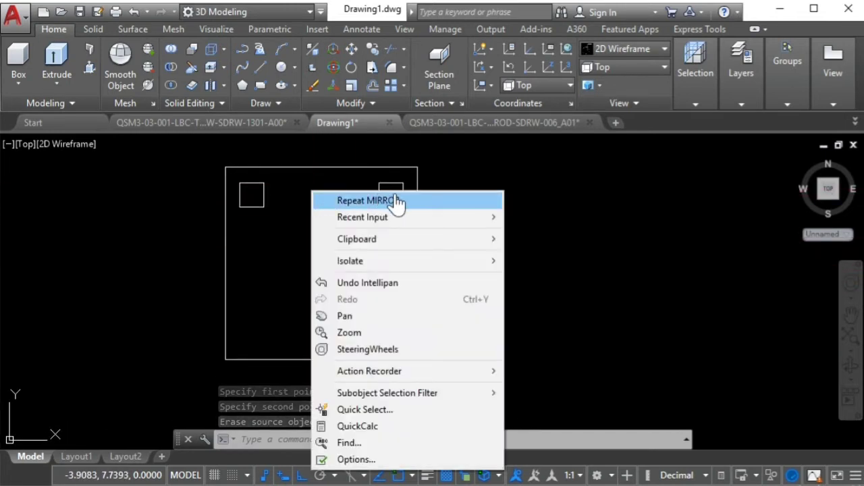
left_click(378, 201)
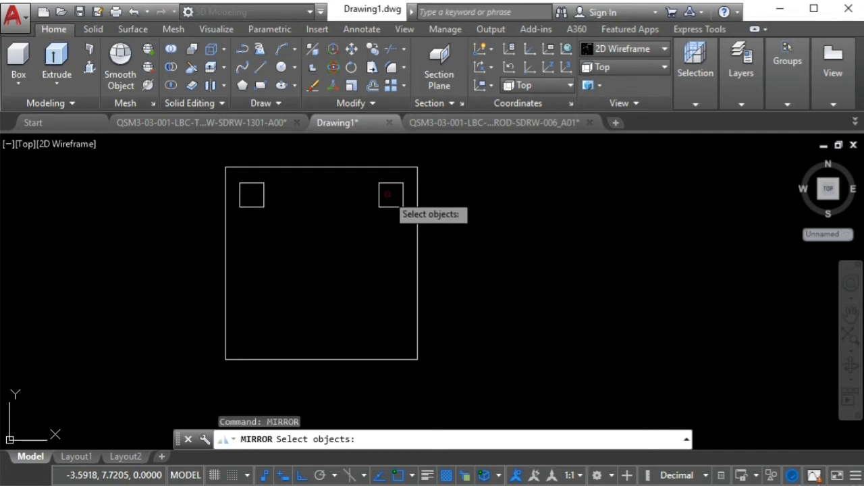
left_click(390, 185)
left_click(264, 191)
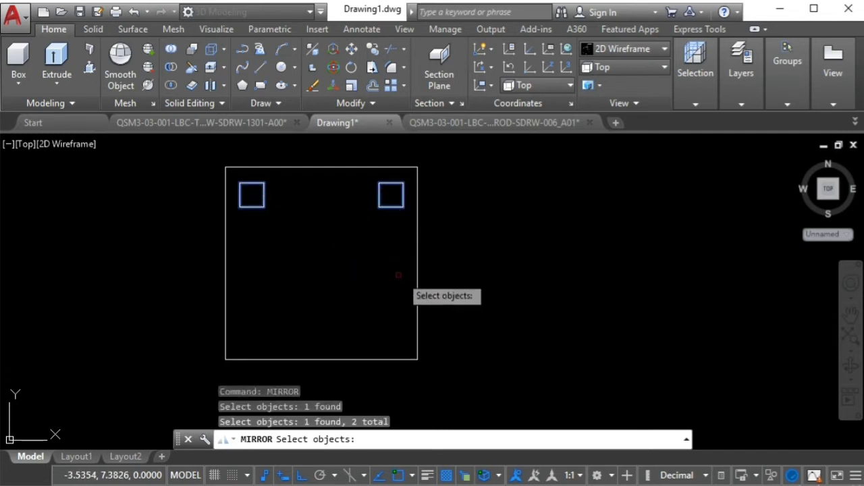
key("Return")
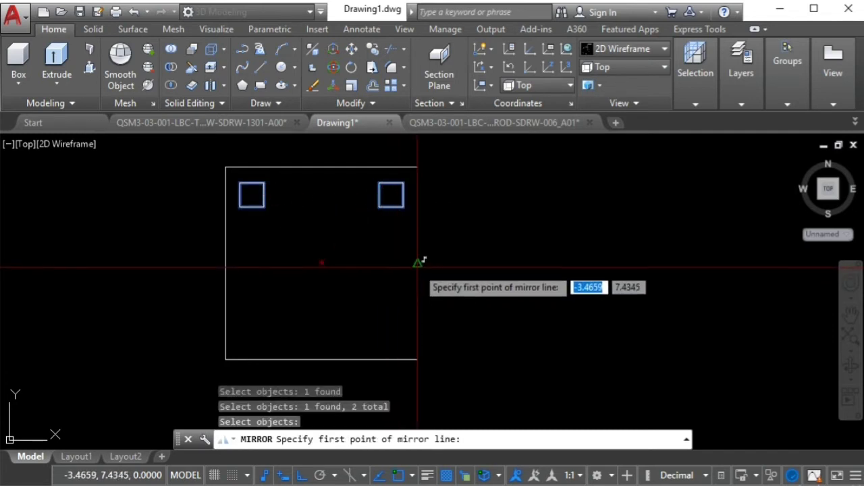
left_click(417, 262)
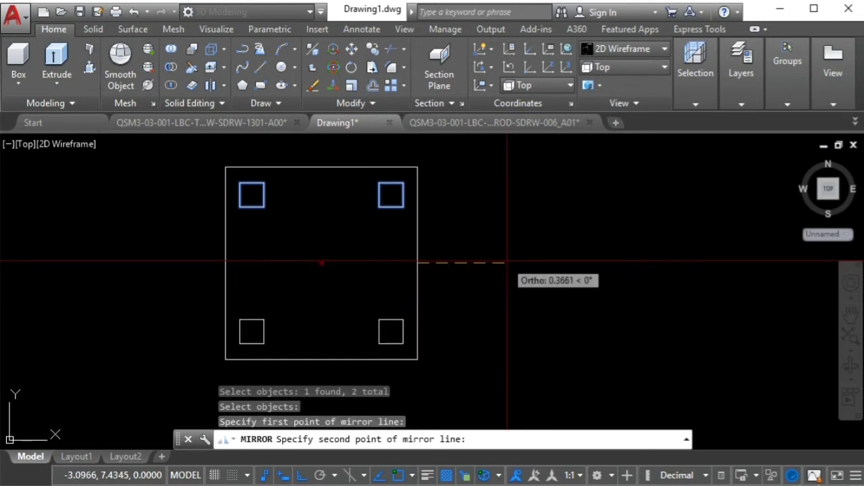
left_click(507, 262)
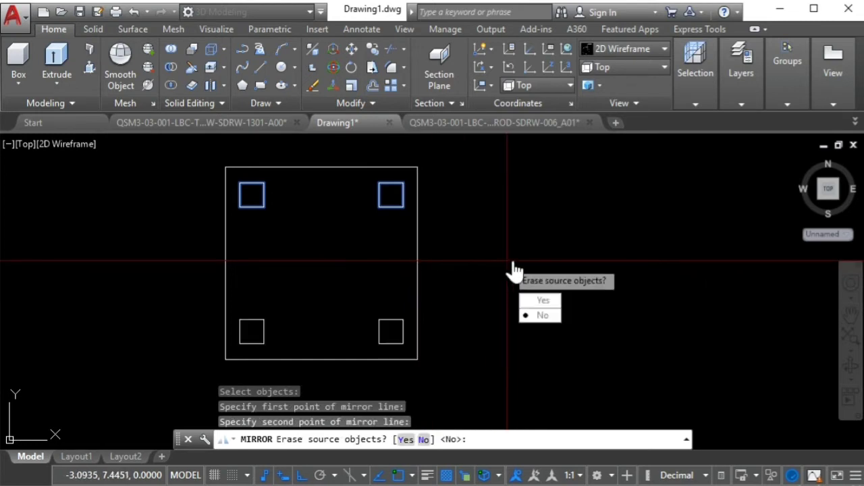
left_click(555, 317)
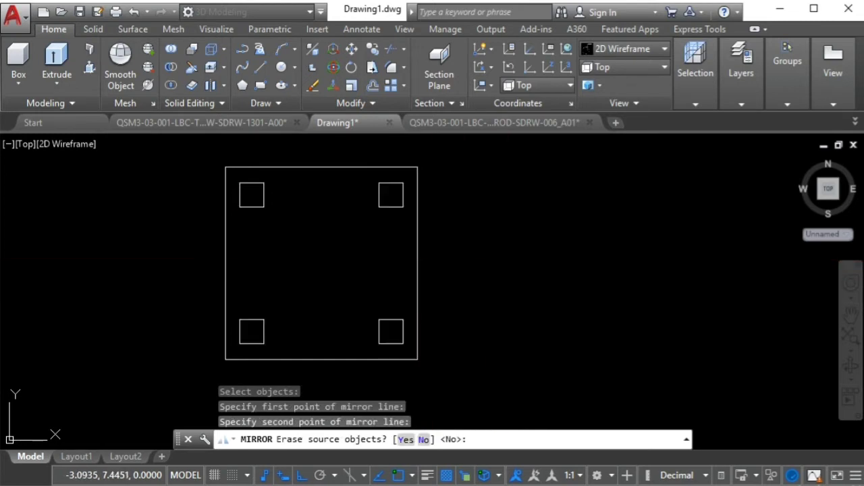
middle_click_drag(406, 236, 433, 241)
middle_click_drag(376, 258, 393, 254)
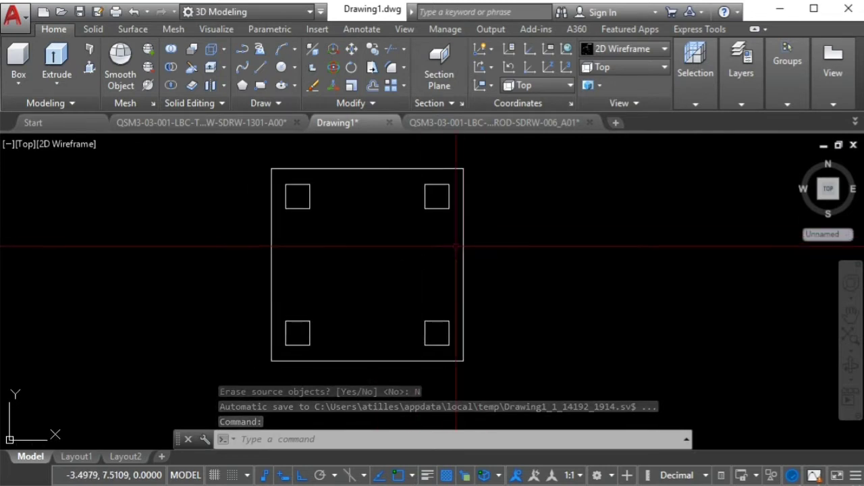
mouse_move(454, 248)
middle_mouse_down()
mouse_move(473, 252)
mouse_move(465, 250)
middle_mouse_up()
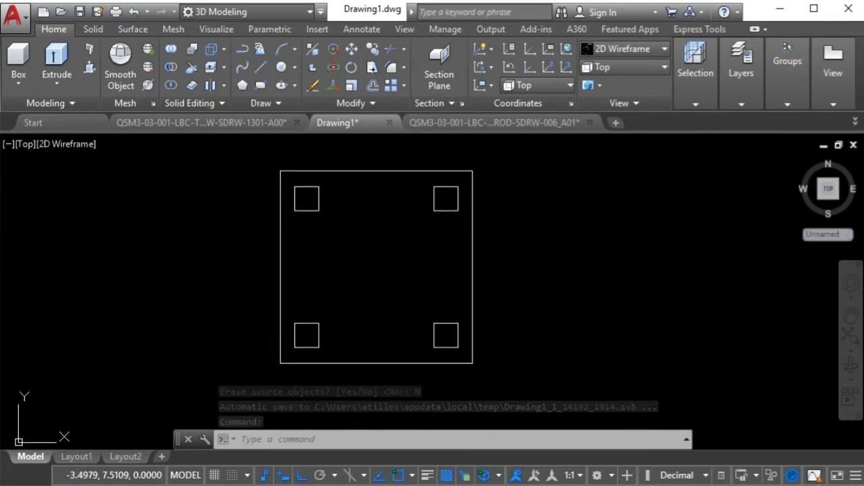
Step: Switch to SW Isometric view and frame the slab and leg outlines
left_click(628, 73)
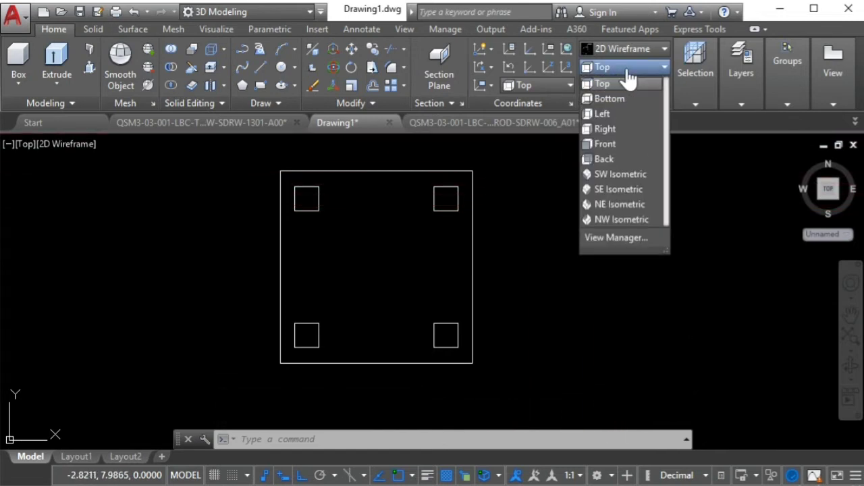
left_click(633, 176)
scroll(574, 209, "down", 1)
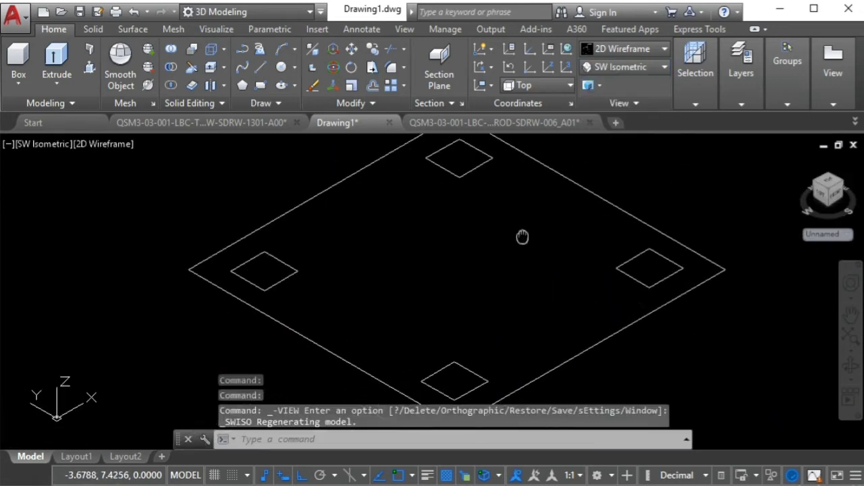
scroll(498, 212, "down", 3)
mouse_move(498, 212)
middle_mouse_down()
mouse_move(396, 280)
mouse_move(428, 264)
middle_mouse_up()
scroll(401, 273, "up", 2)
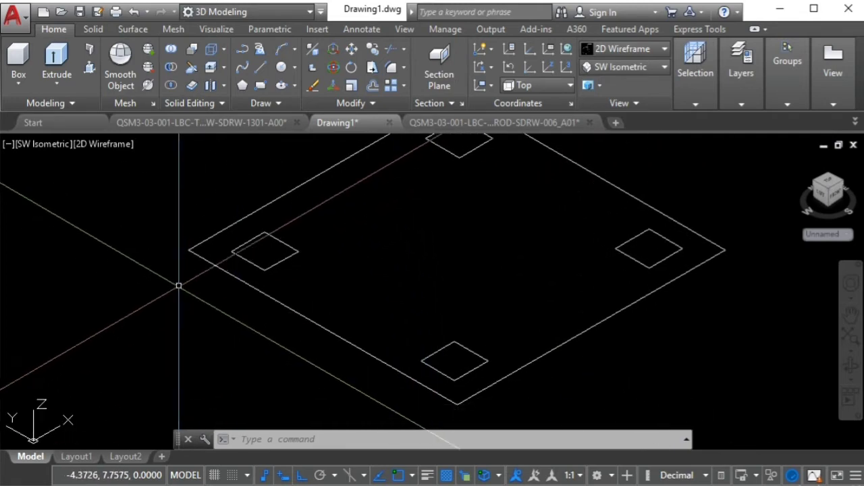
Step: Presspull the outer square outline into a 0.03-thick slab
left_click(89, 71)
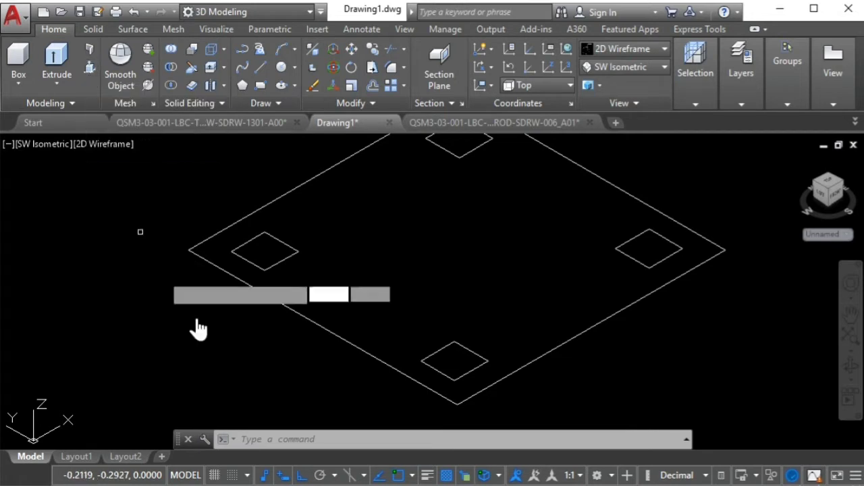
left_click(240, 280)
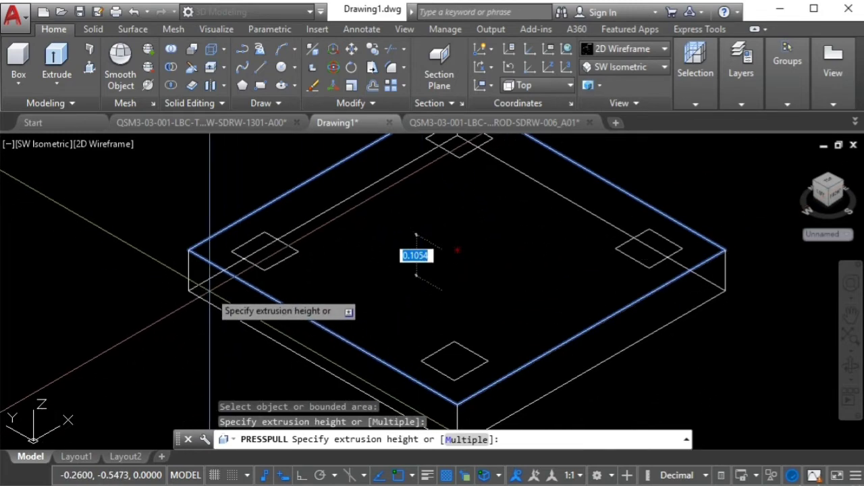
key("BackSpace")
key("Return")
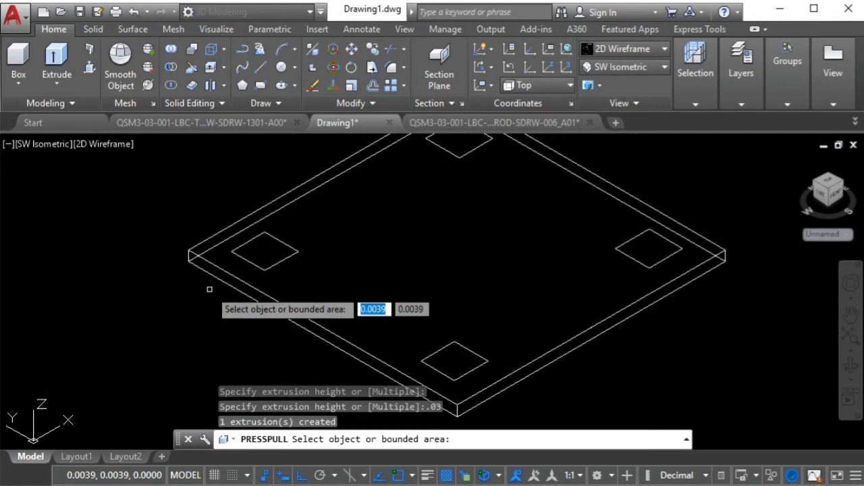
middle_click_drag(210, 298, 234, 273)
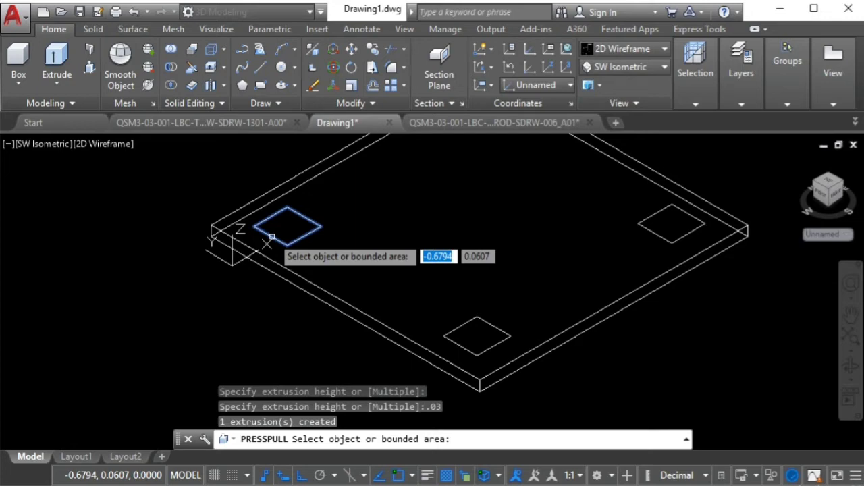
Step: Presspull the left and front leg squares into 0.4-high legs
left_click(271, 237)
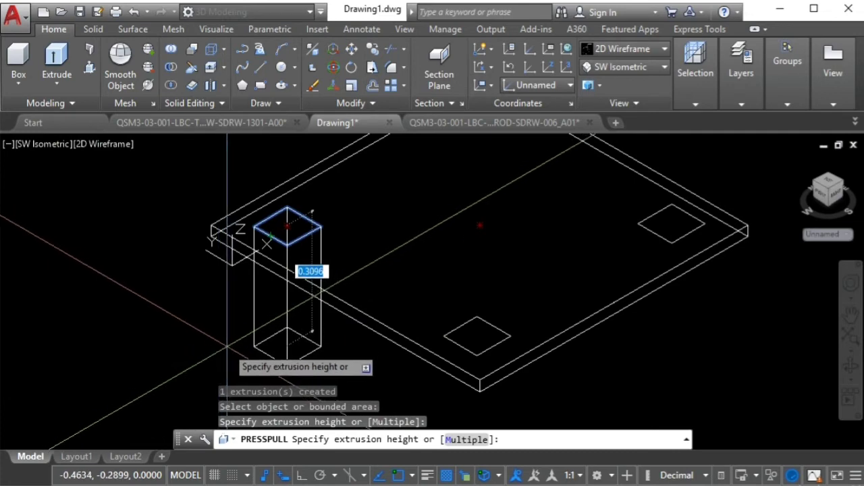
type("1.4")
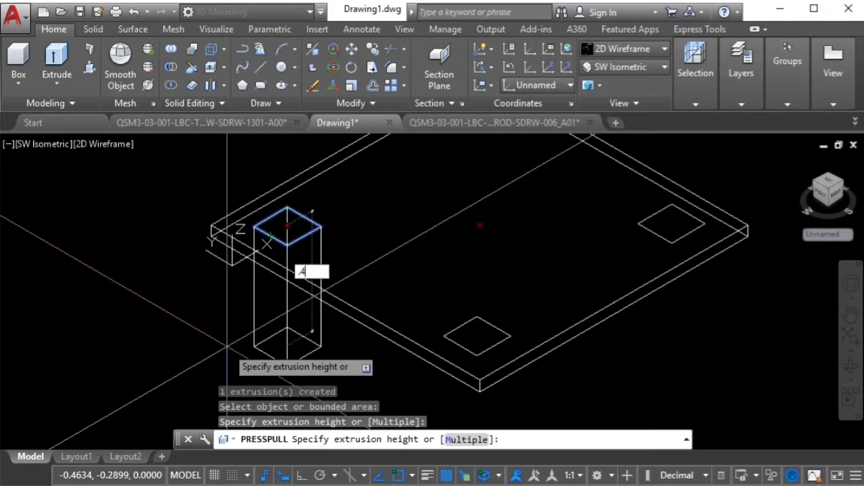
key("Return")
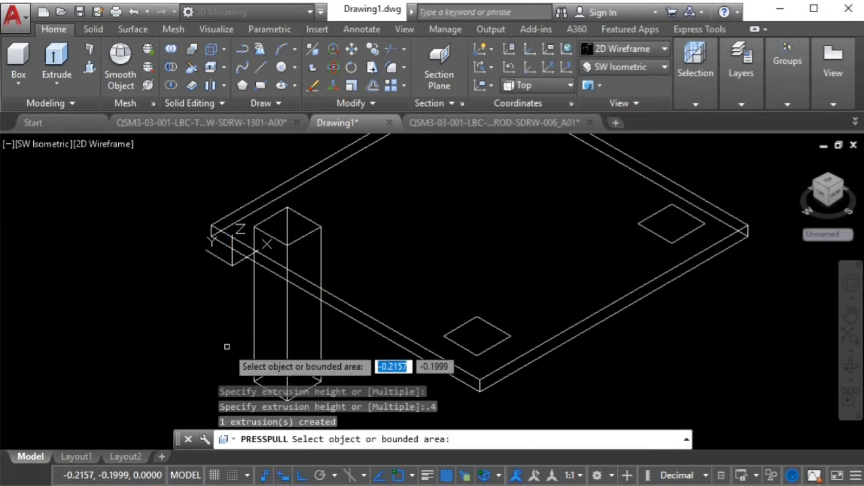
middle_click_drag(299, 358, 245, 281)
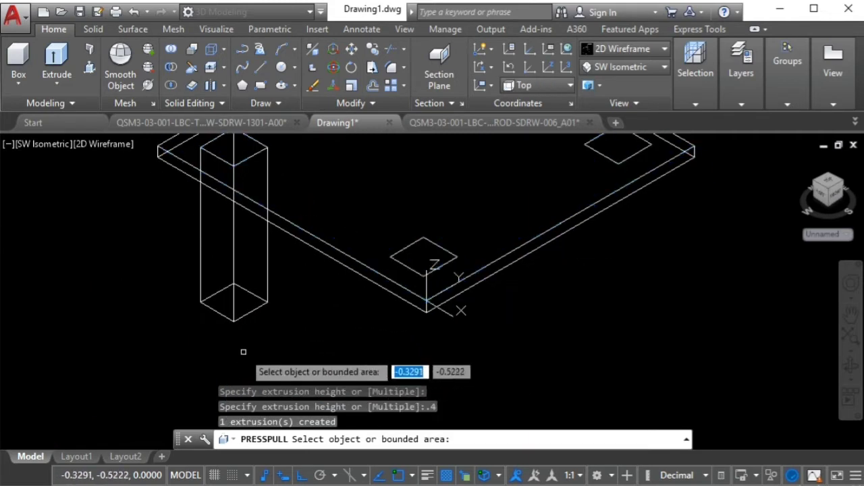
left_click(403, 267)
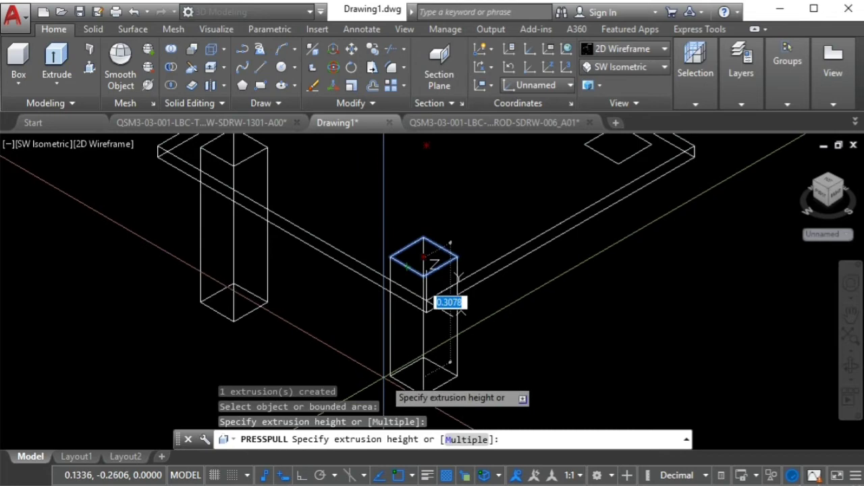
type(".4")
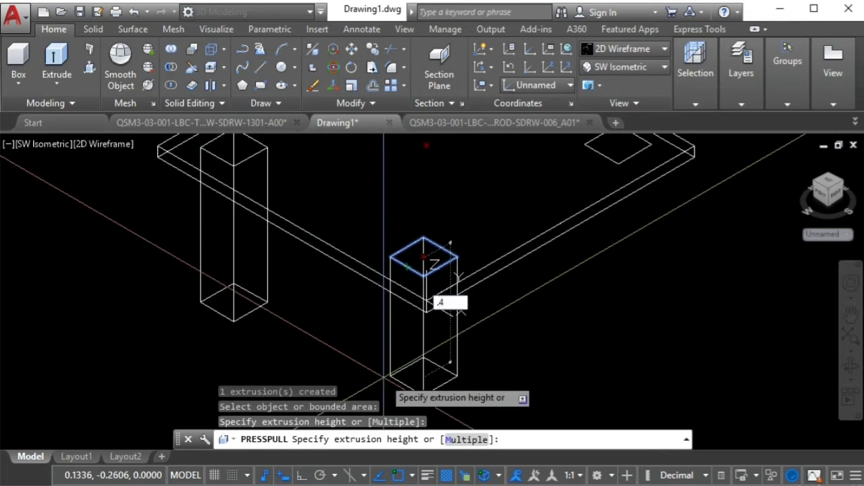
key("Return")
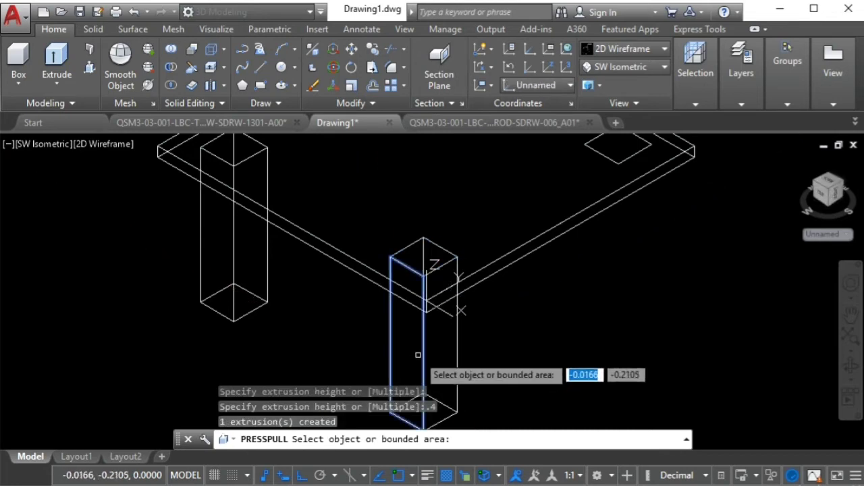
Step: Presspull the back and right leg squares to 0.4 high and end Presspull
scroll(466, 344, "down", 5)
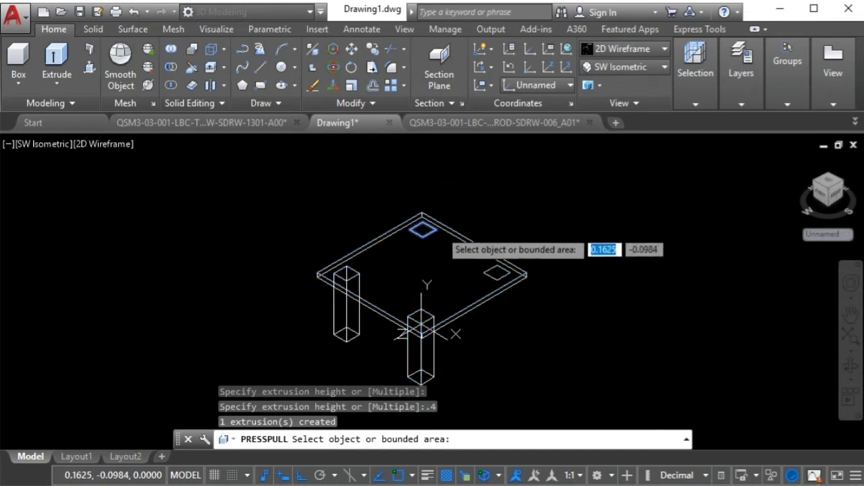
left_click(418, 232)
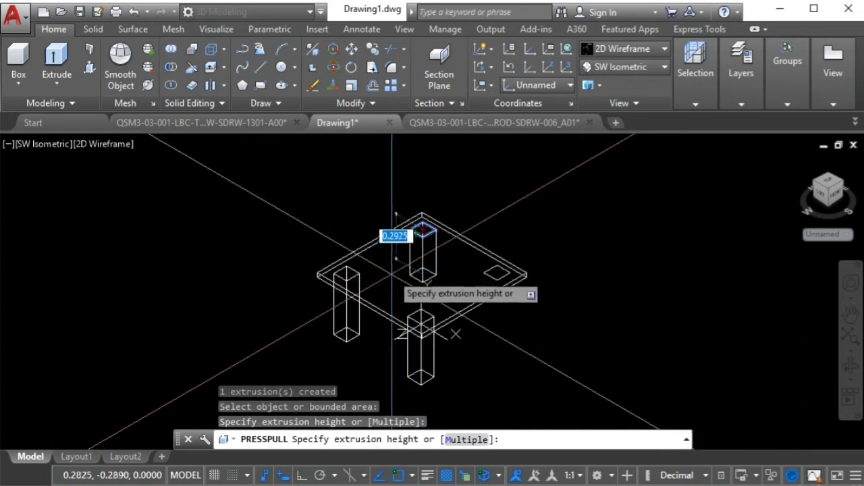
key("BackSpace")
type(".4")
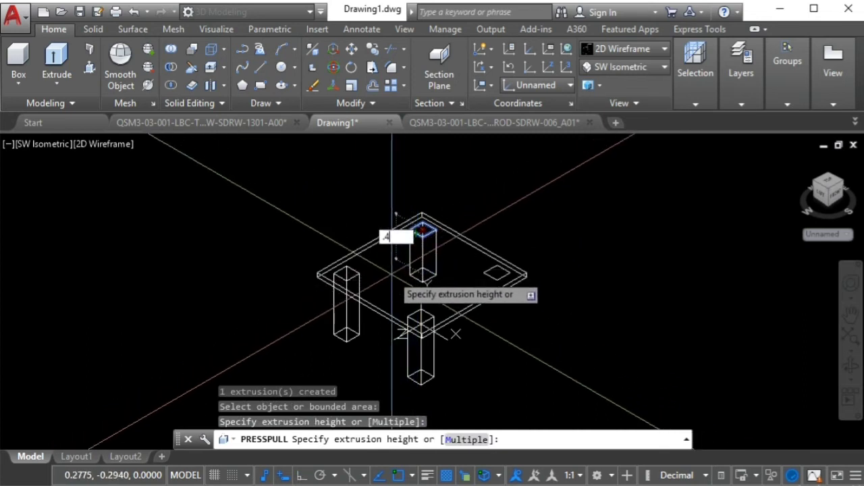
key("Return")
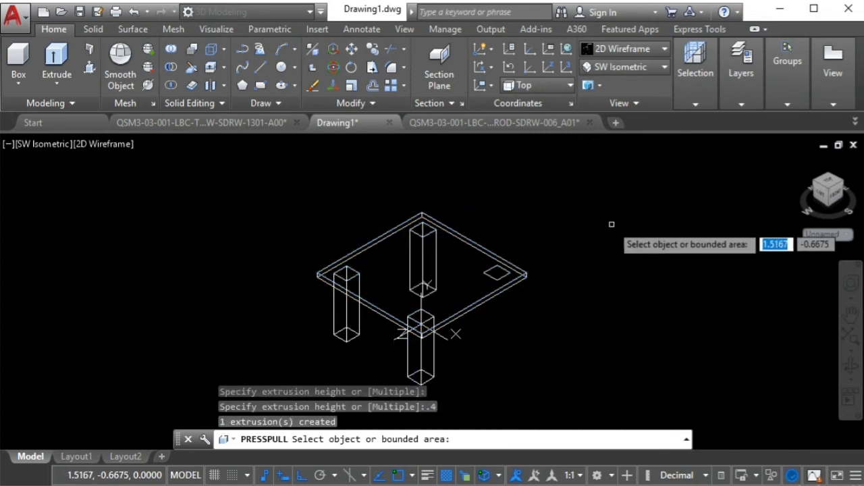
left_click(489, 276)
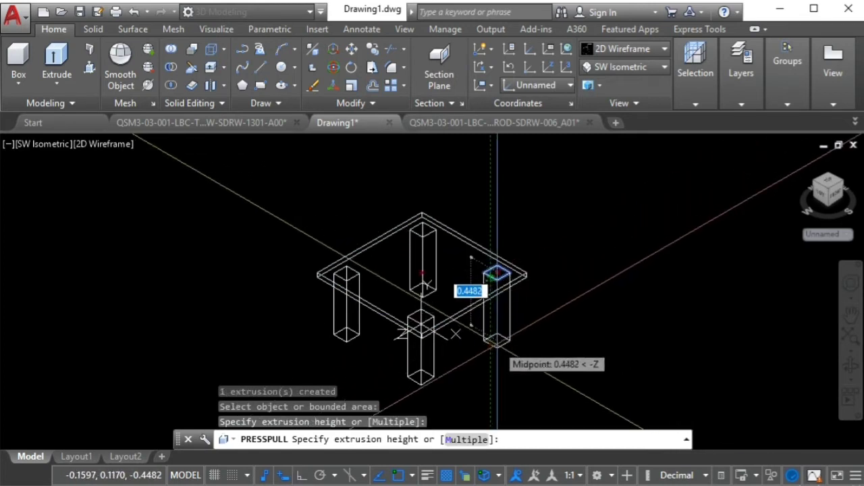
type(".4")
key("Return")
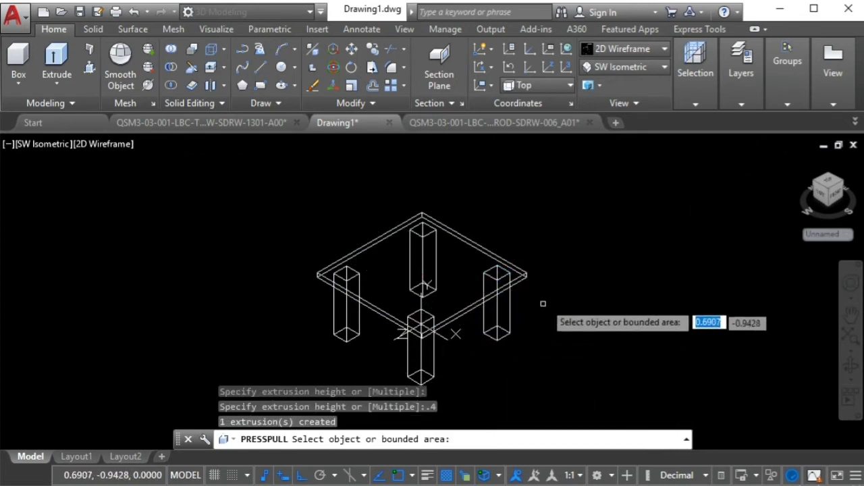
key("Return")
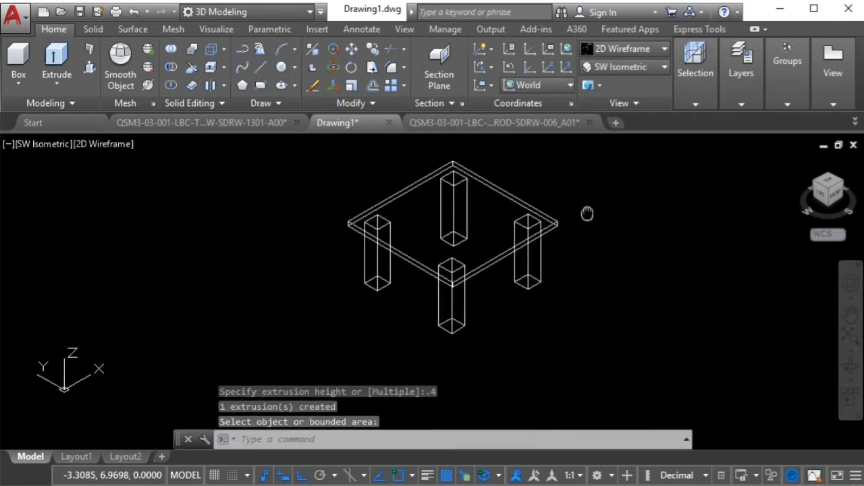
Step: Zoom in close on the slab's left corner and pick the slab edge there
mouse_move(467, 250)
middle_mouse_down()
mouse_move(394, 268)
mouse_move(391, 245)
middle_mouse_up()
scroll(384, 257, "up", 2)
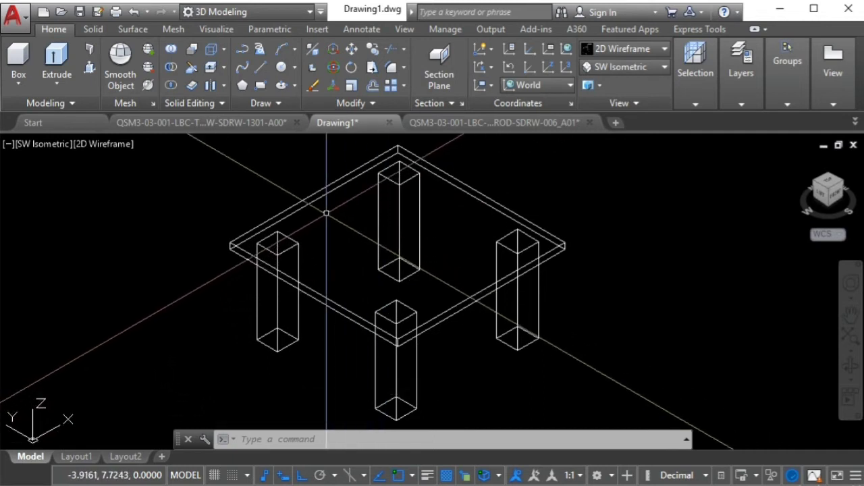
middle_click_drag(326, 213, 321, 219)
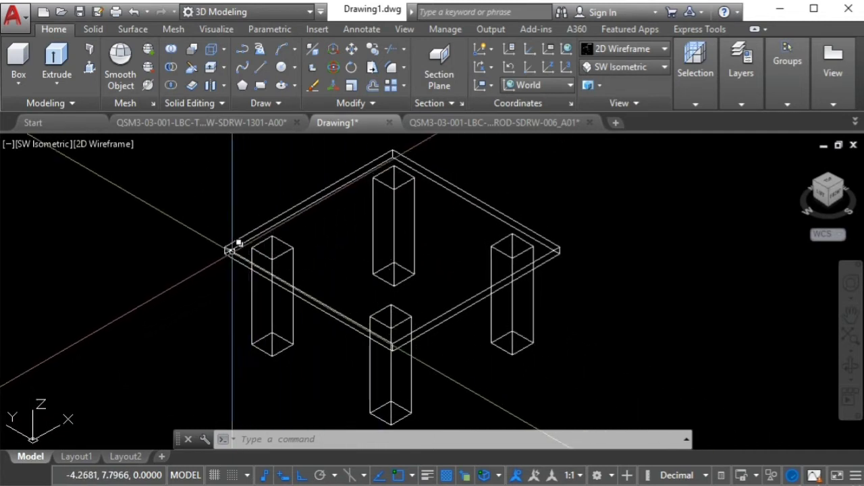
scroll(232, 250, "up", 2)
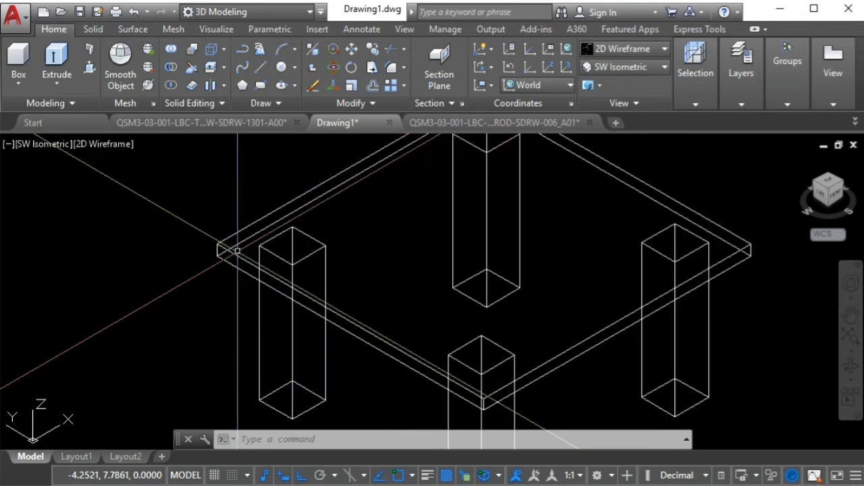
middle_click_drag(238, 252, 226, 266)
left_click(226, 266)
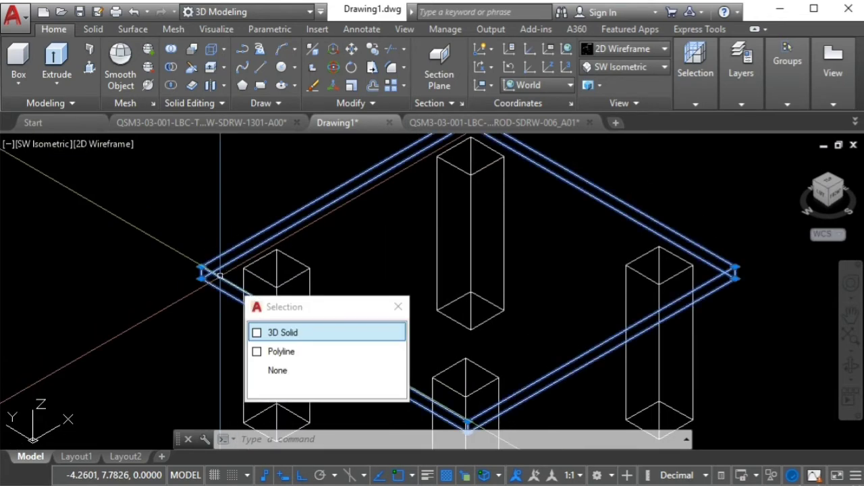
Step: Erase the leftover square outlines from the first leg tops and the back leg, keeping the solids
left_click(265, 358)
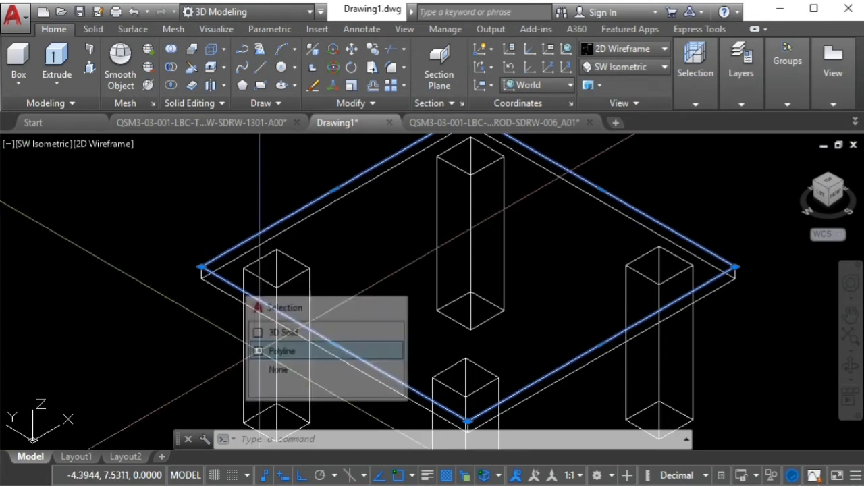
left_click(314, 89)
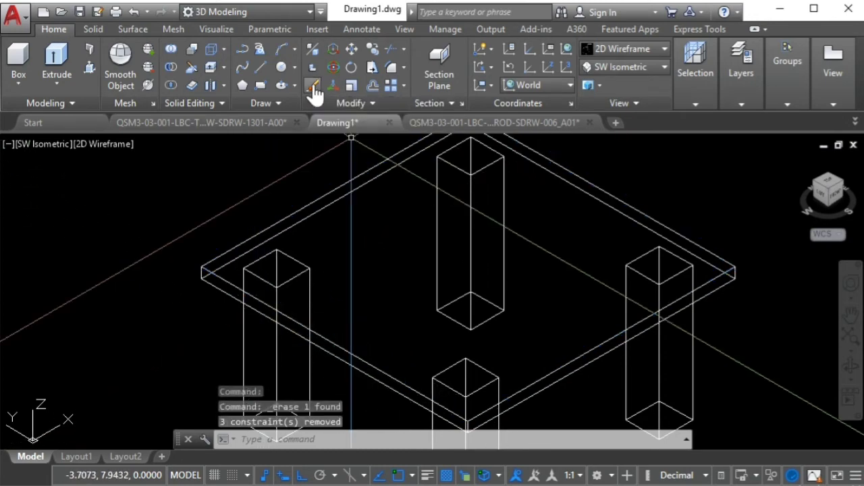
left_click(308, 267)
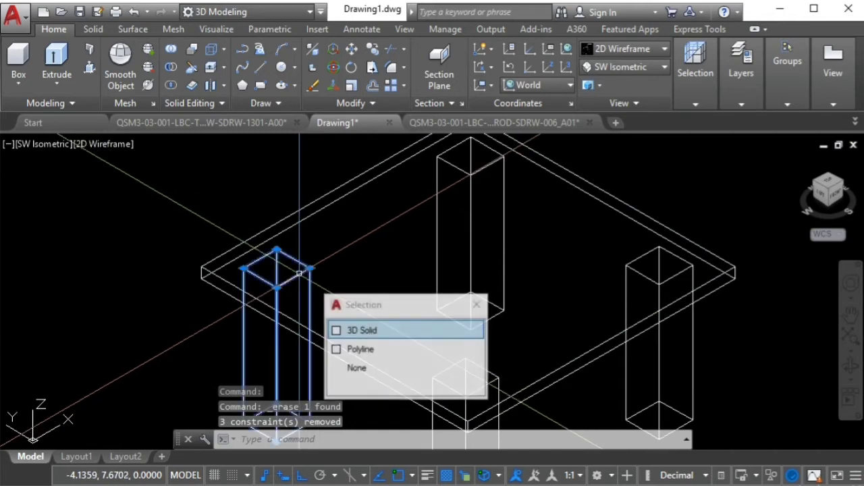
left_click(352, 350)
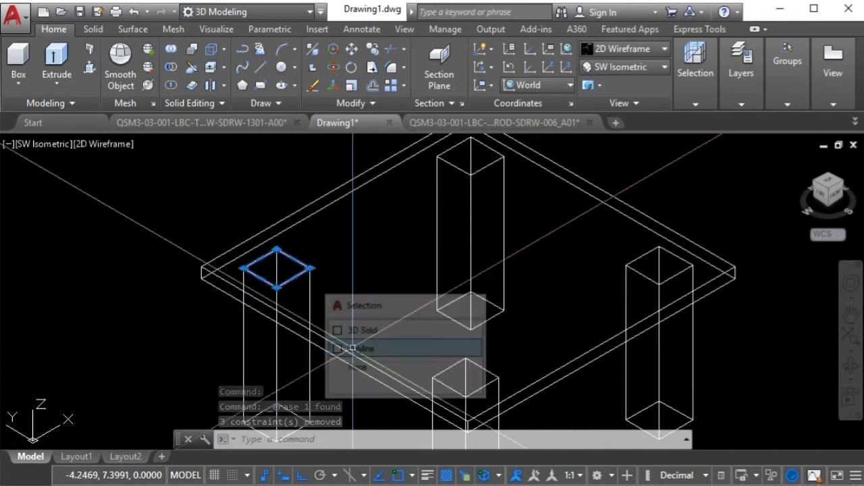
left_click(313, 88)
middle_click_drag(453, 149, 429, 167)
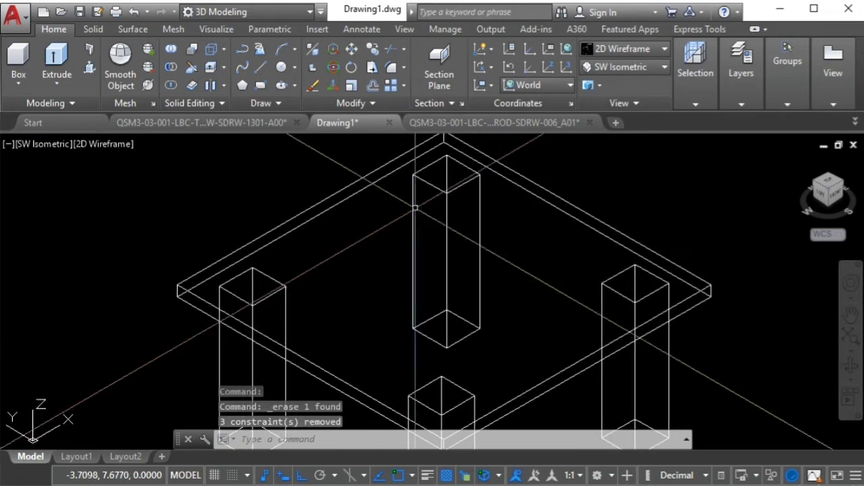
left_click(429, 169)
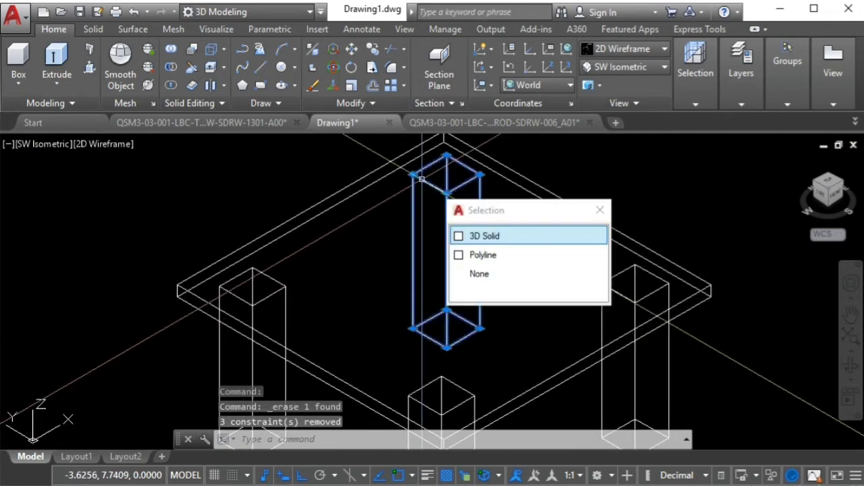
left_click(468, 256)
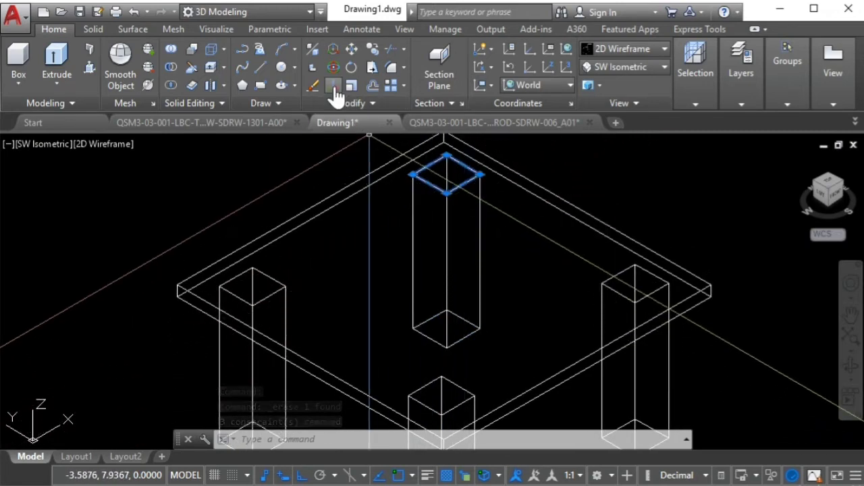
left_click(313, 90)
Step: Erase the remaining square outlines on the right and front leg tops
middle_click_drag(524, 243, 463, 227)
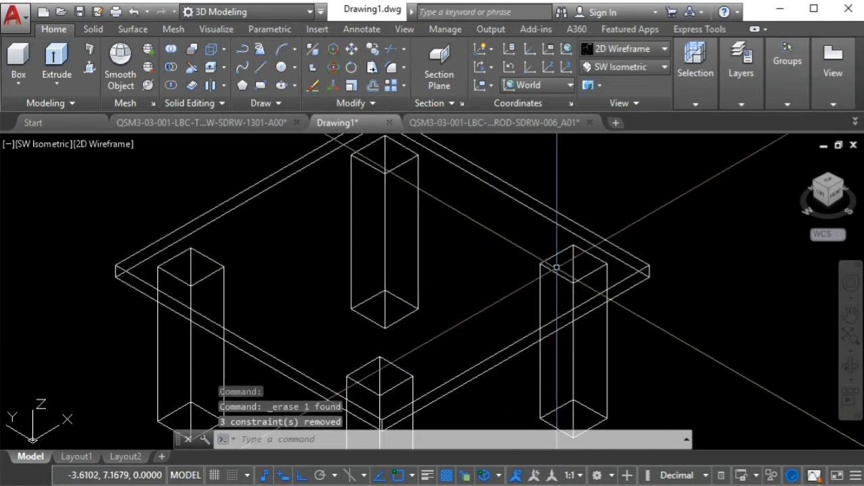
left_click(553, 270)
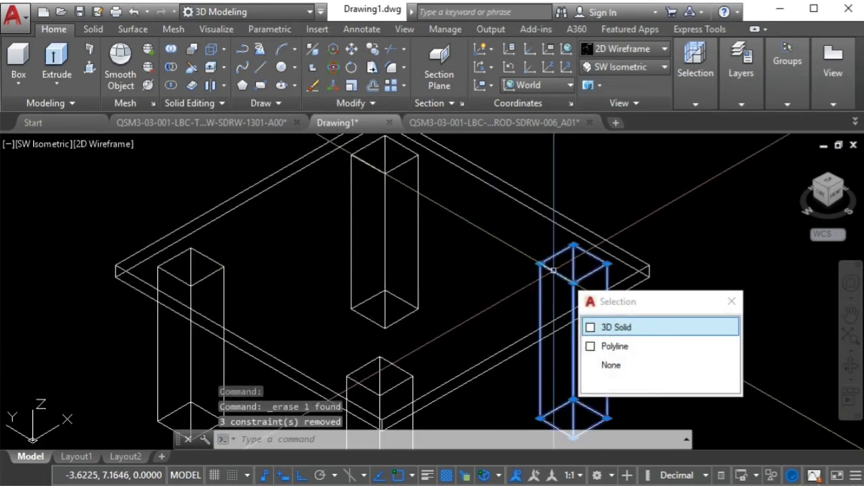
left_click(615, 346)
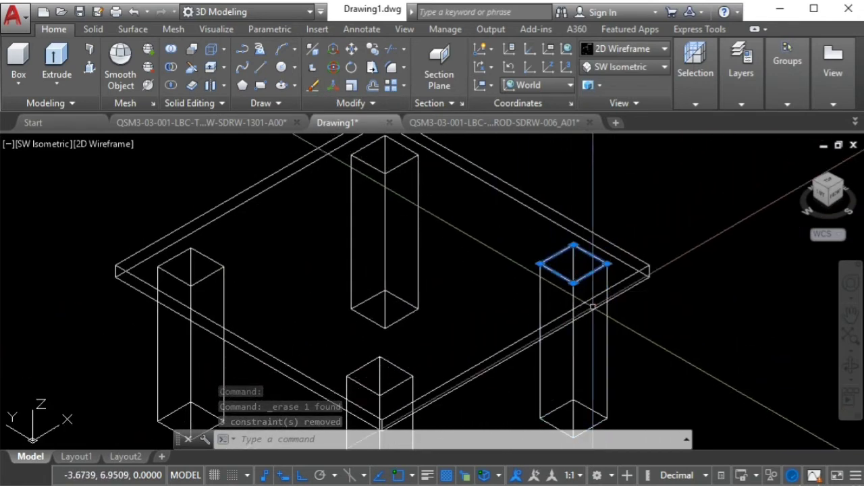
left_click(316, 91)
middle_click_drag(436, 247, 474, 189)
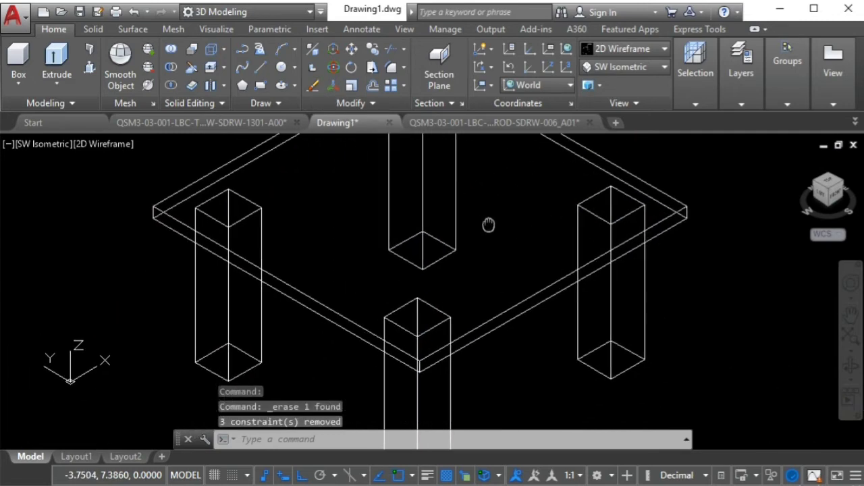
left_click(449, 314)
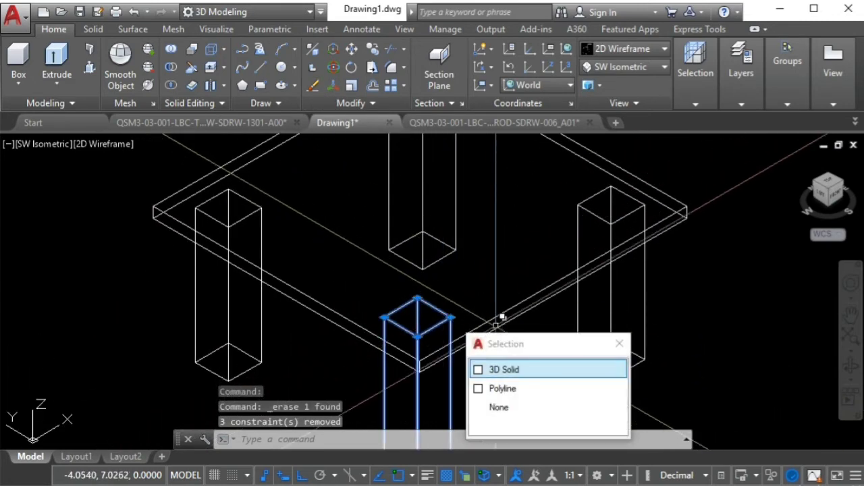
left_click(496, 389)
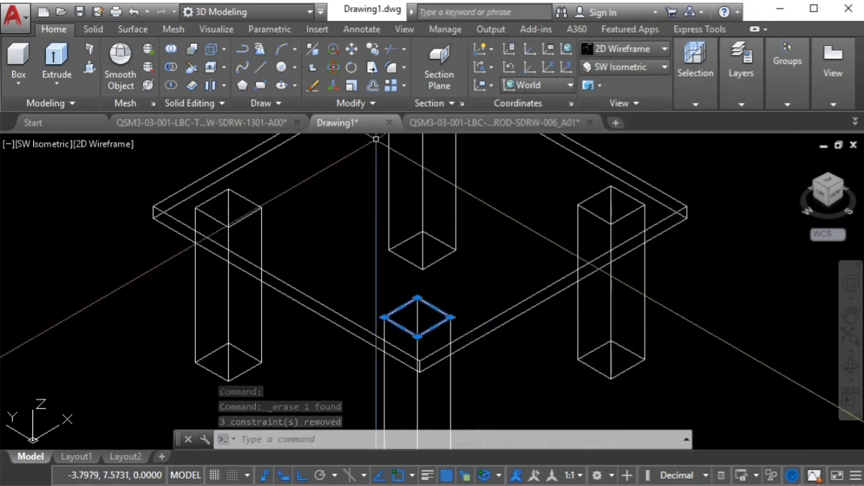
left_click(312, 86)
scroll(354, 250, "down", 2)
Step: Zoom out to recentre the table, then zoom in on the slab's left corner and nearby leg
scroll(372, 289, "down", 2)
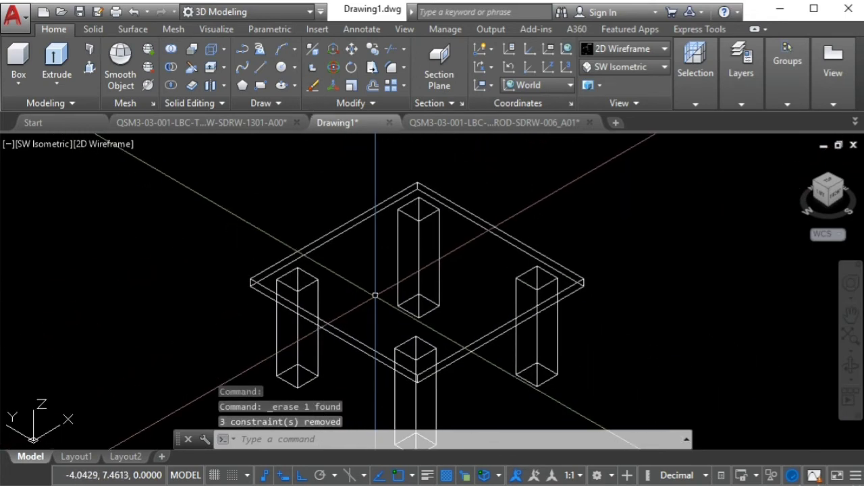
mouse_move(333, 264)
middle_mouse_down()
mouse_move(322, 305)
mouse_move(303, 290)
middle_mouse_up()
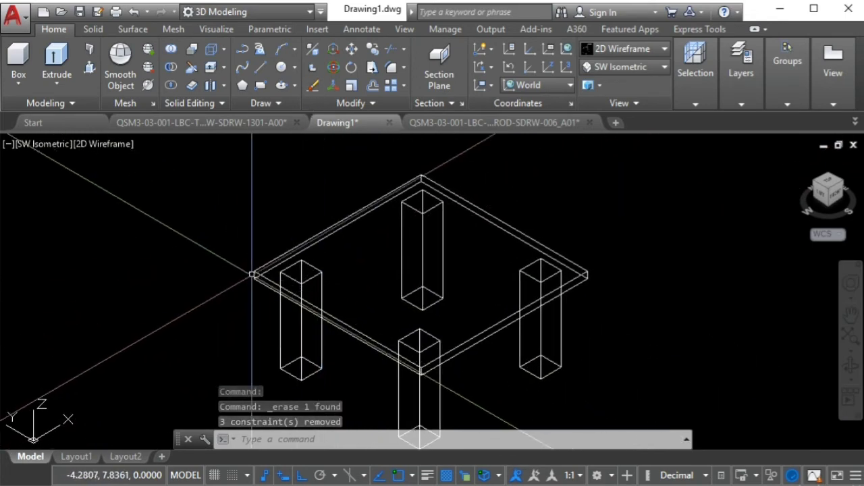
scroll(261, 274, "up", 5)
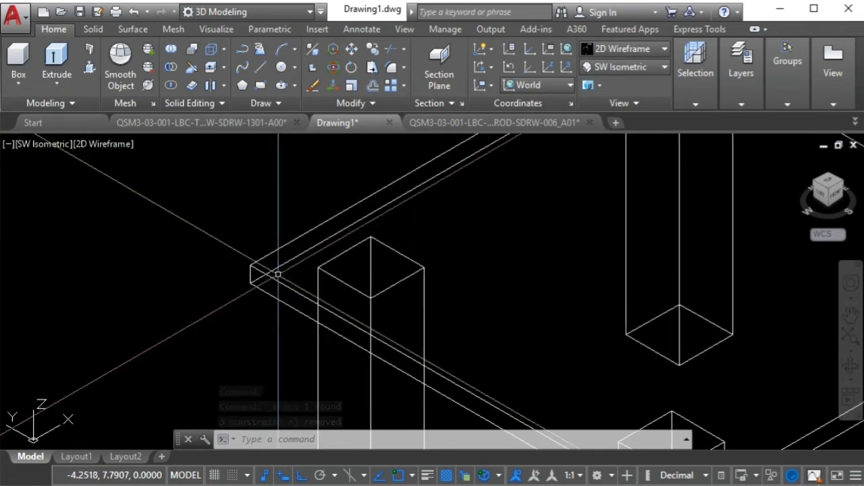
scroll(270, 250, "up", 3)
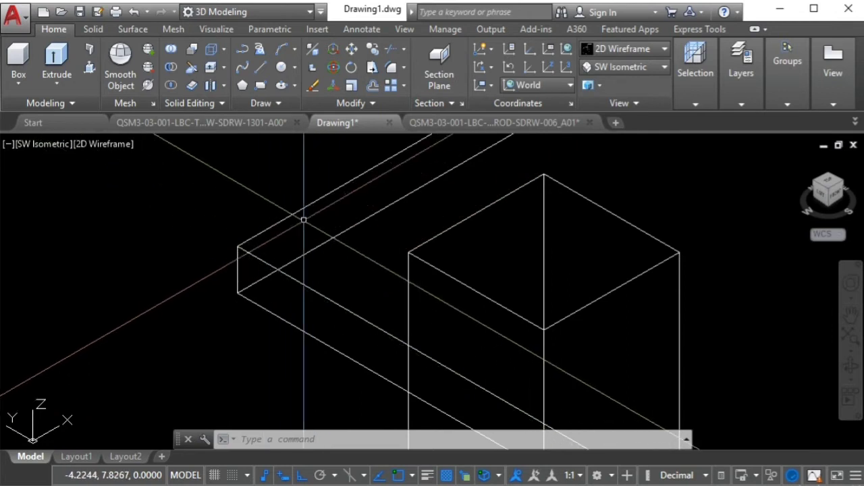
middle_click_drag(314, 226, 327, 224)
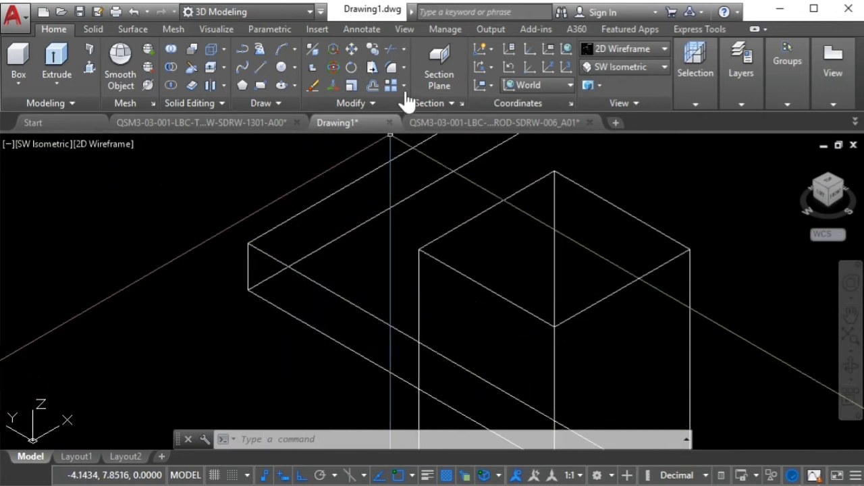
Step: Fillet the slab's left vertical corner edge with a 0.05 radius
left_click(405, 70)
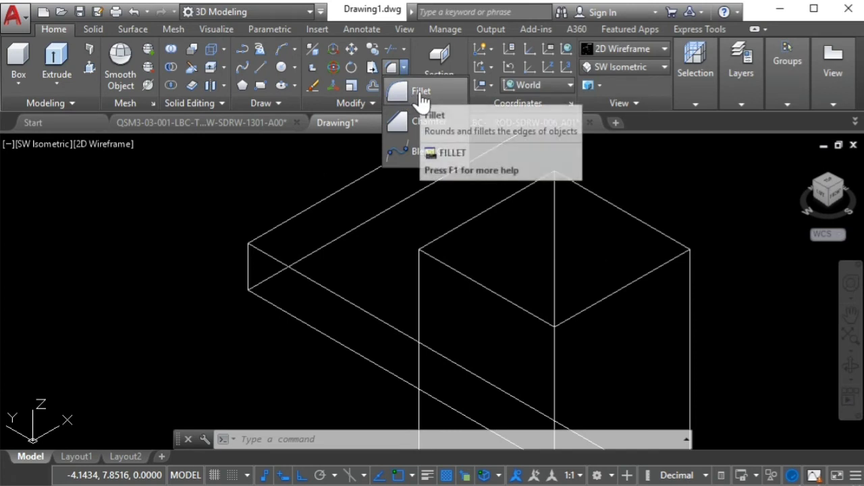
left_click(422, 99)
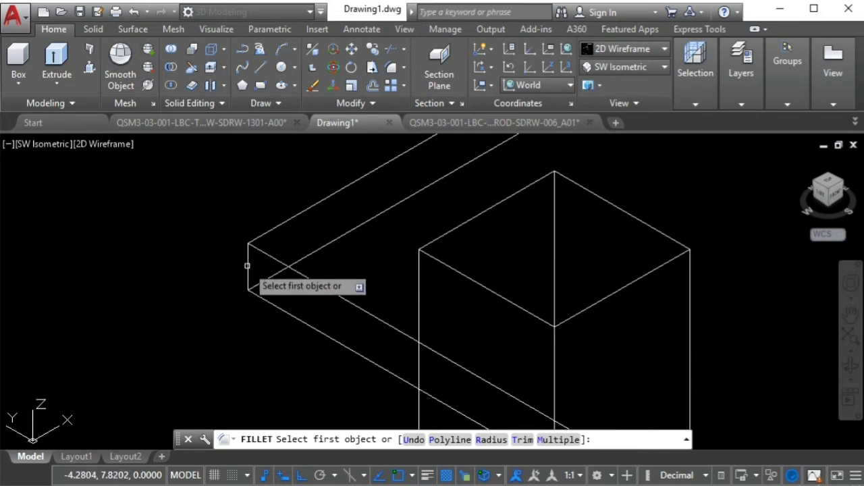
type("r")
key("Return")
type(".05")
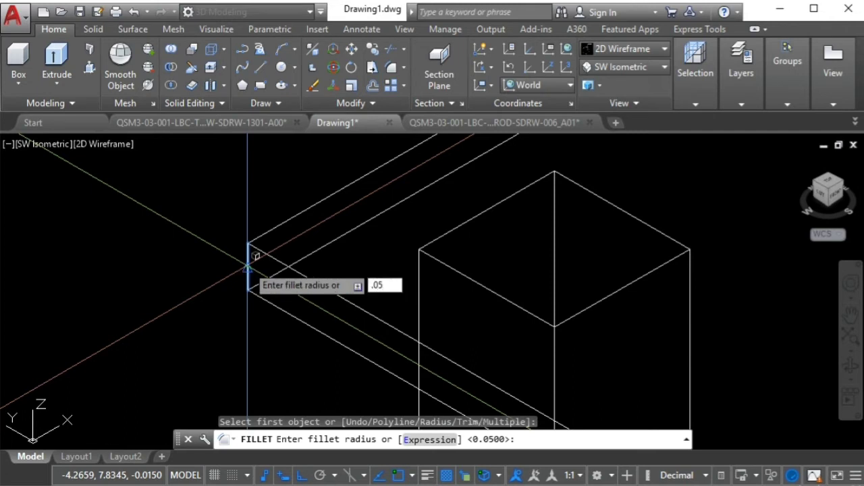
key("Return")
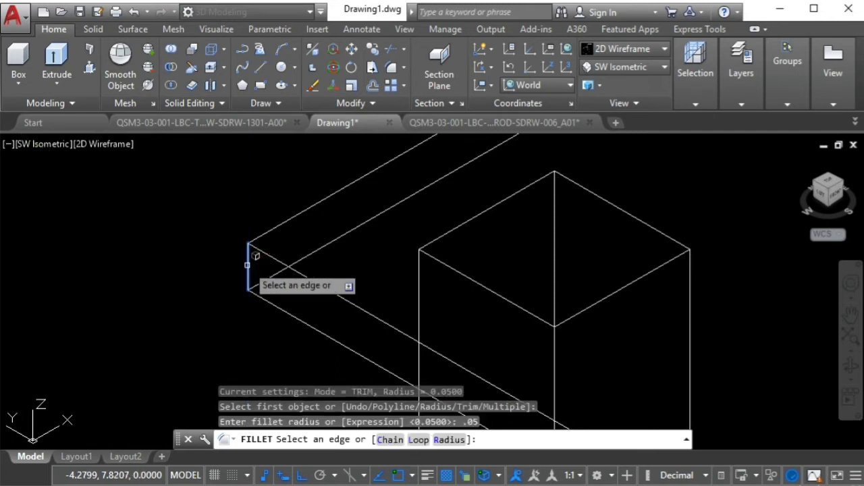
left_click(247, 265)
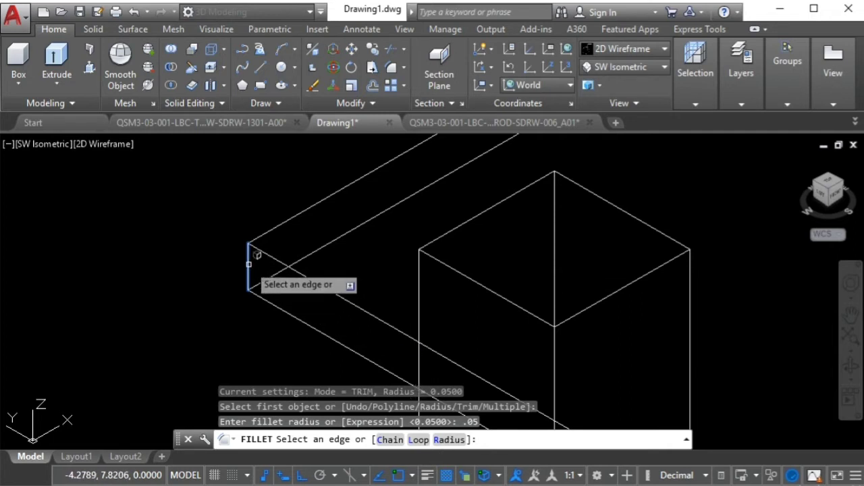
right_click(249, 265)
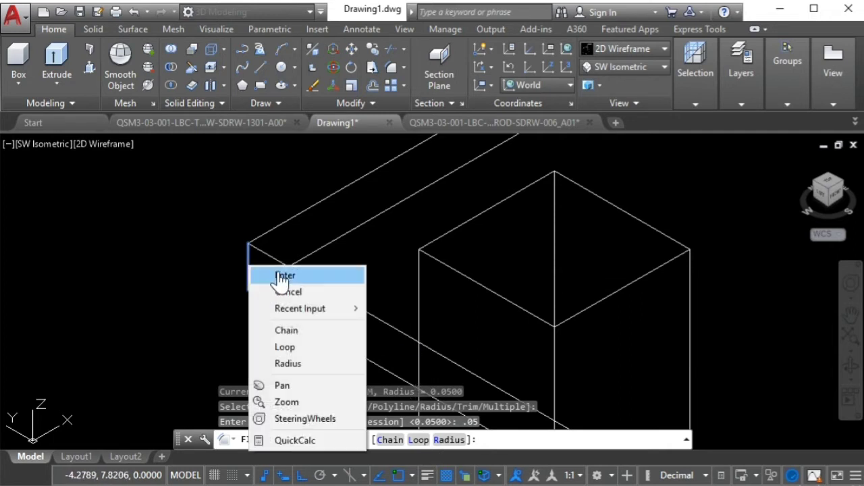
left_click(281, 277)
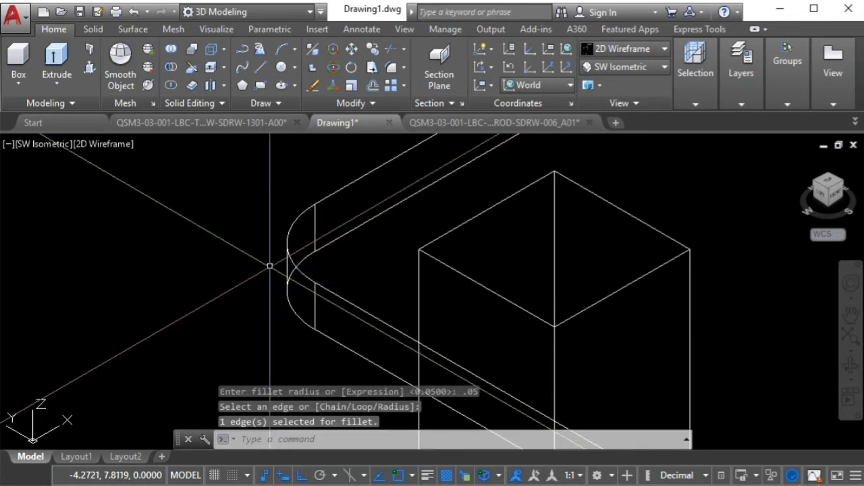
Step: Zoom out and back in to inspect the rounded slab corner
scroll(238, 239, "down", 2)
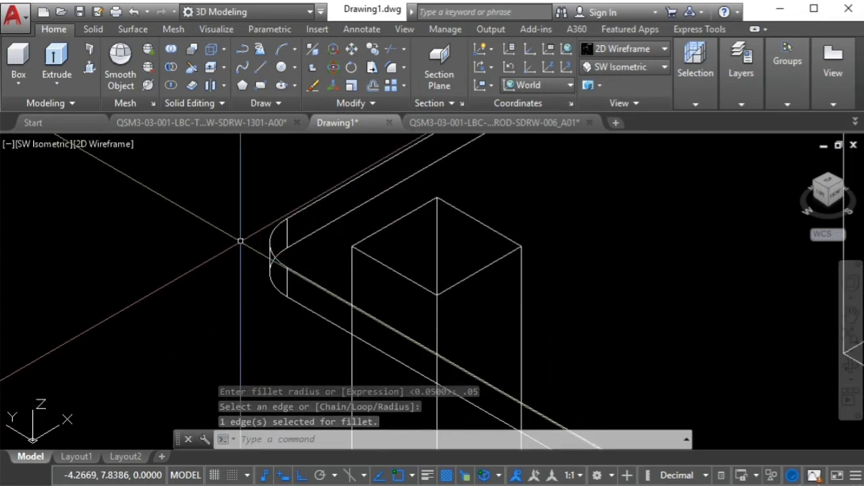
scroll(239, 237, "down", 4)
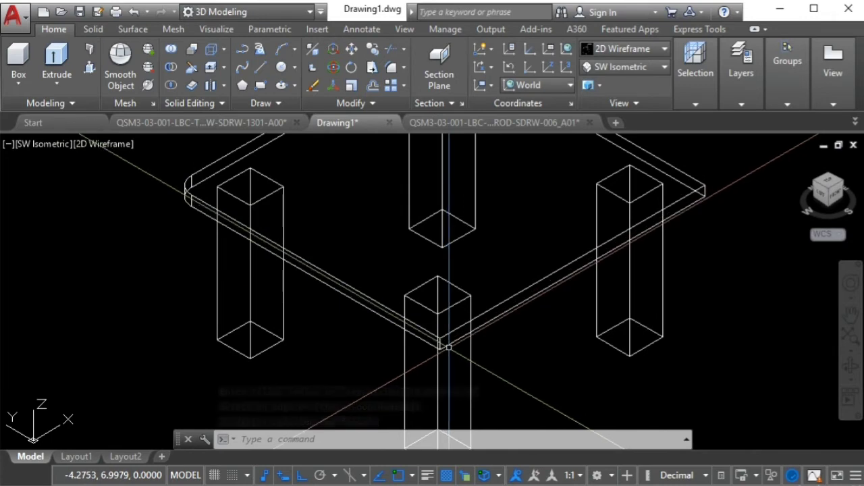
scroll(439, 345, "up", 4)
scroll(436, 348, "up", 2)
scroll(436, 348, "down", 1)
scroll(414, 331, "down", 1)
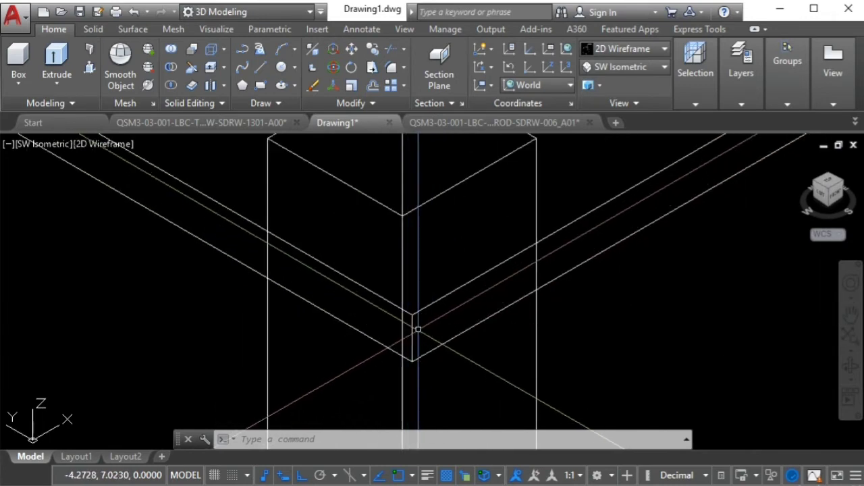
scroll(412, 330, "down", 3)
scroll(409, 261, "down", 4)
scroll(465, 263, "up", 2)
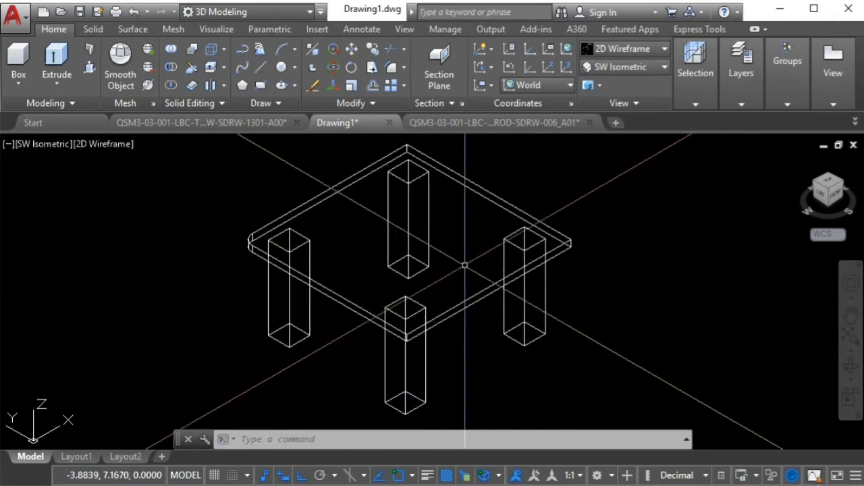
Step: Switch to the SE Isometric view and zoom in on the next slab corner
left_click(632, 73)
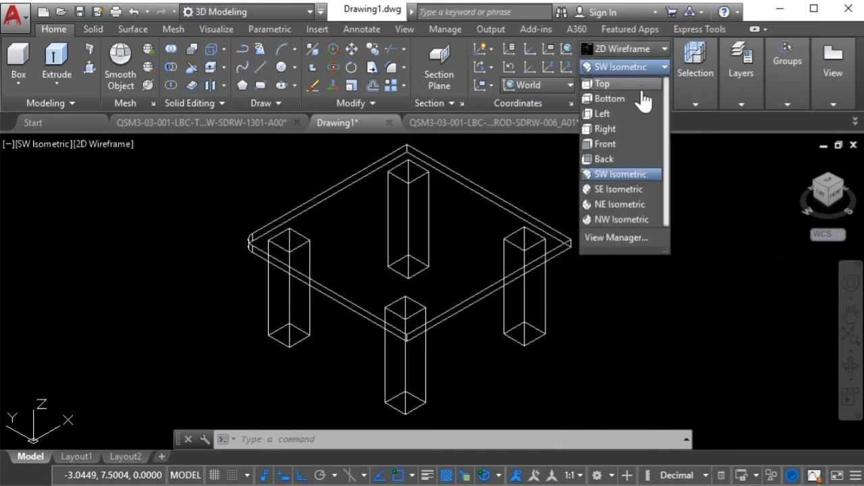
left_click(623, 193)
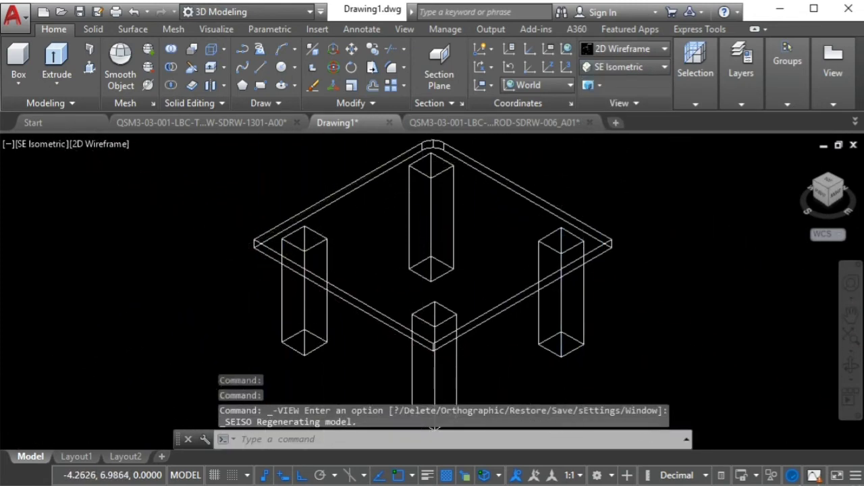
scroll(290, 239, "up", 5)
middle_click_drag(287, 235, 251, 253)
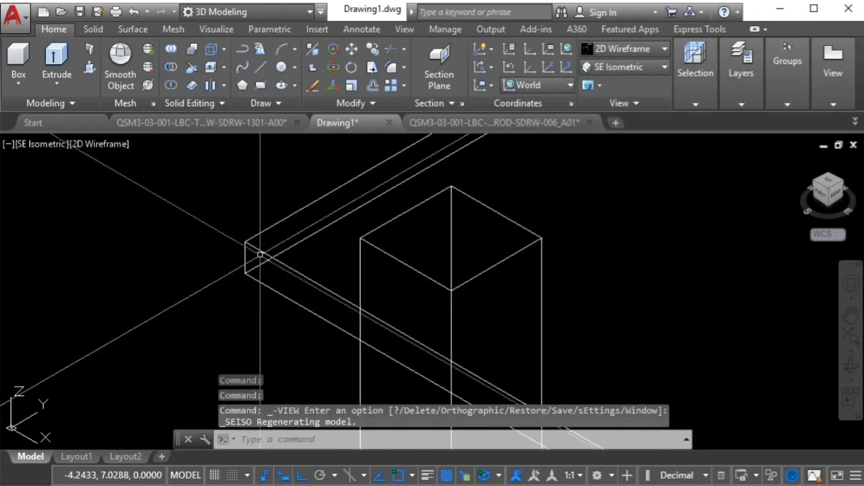
Step: Fillet that slab corner edge at 0.05 radius, then zoom out to see the table
left_click(390, 69)
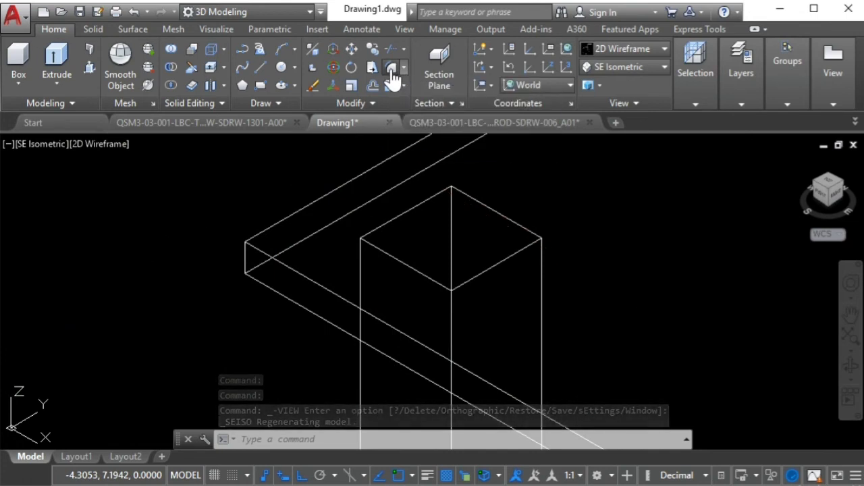
left_click(245, 255)
type(".05")
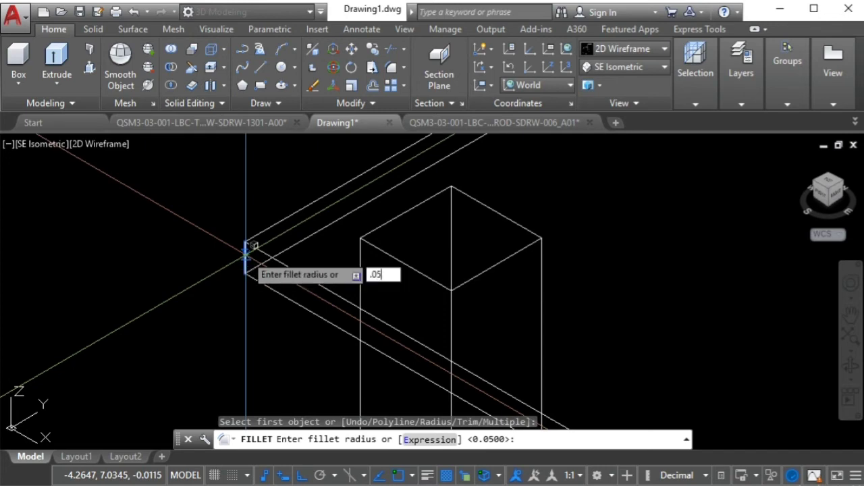
key("Return")
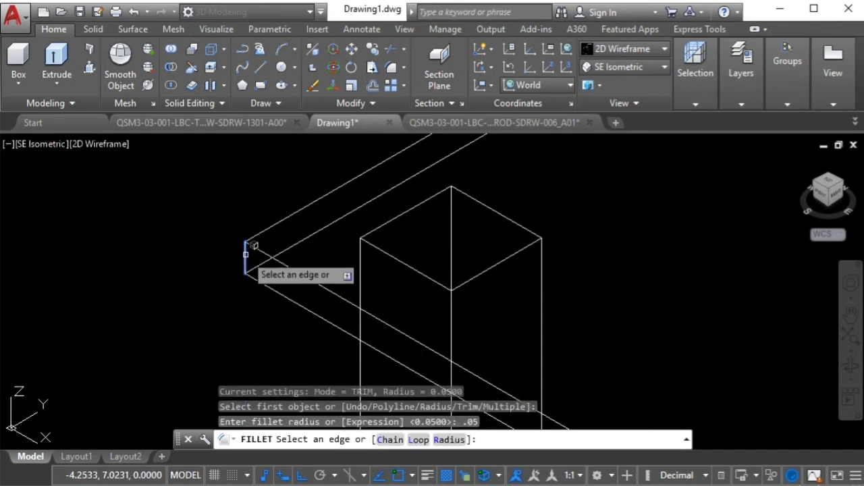
right_click(246, 255)
left_click(282, 267)
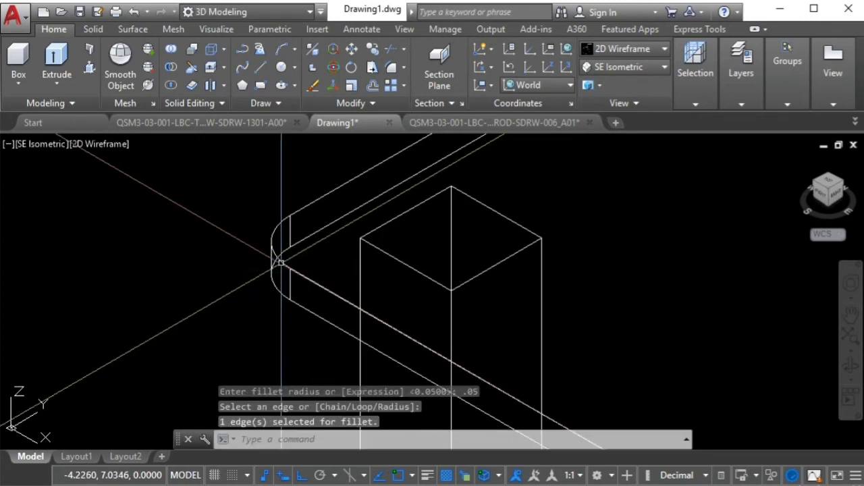
scroll(281, 262, "down", 4)
scroll(247, 249, "down", 4)
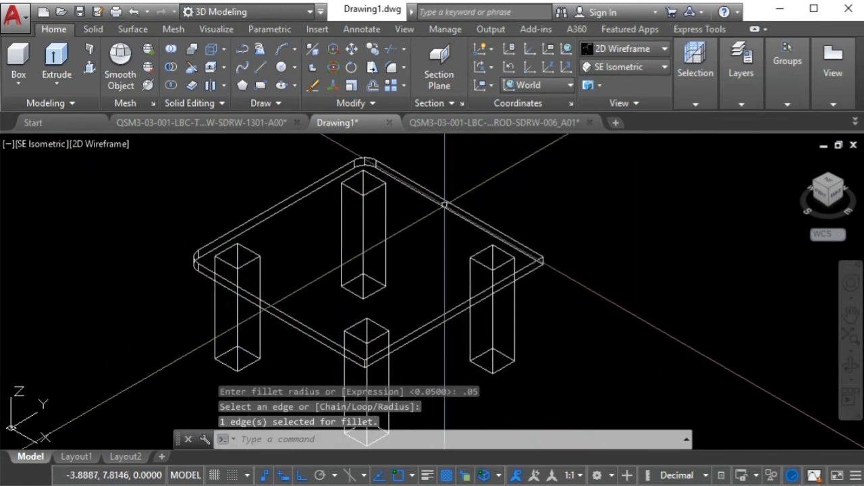
middle_click_drag(444, 204, 424, 183)
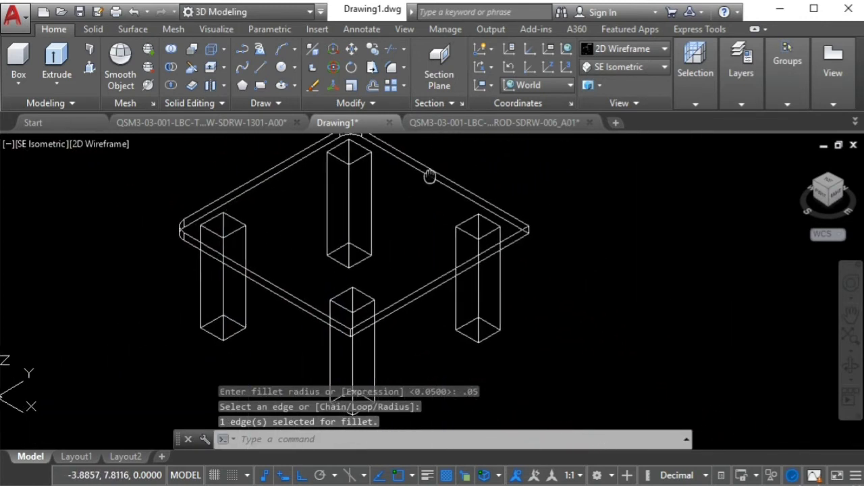
left_click(635, 69)
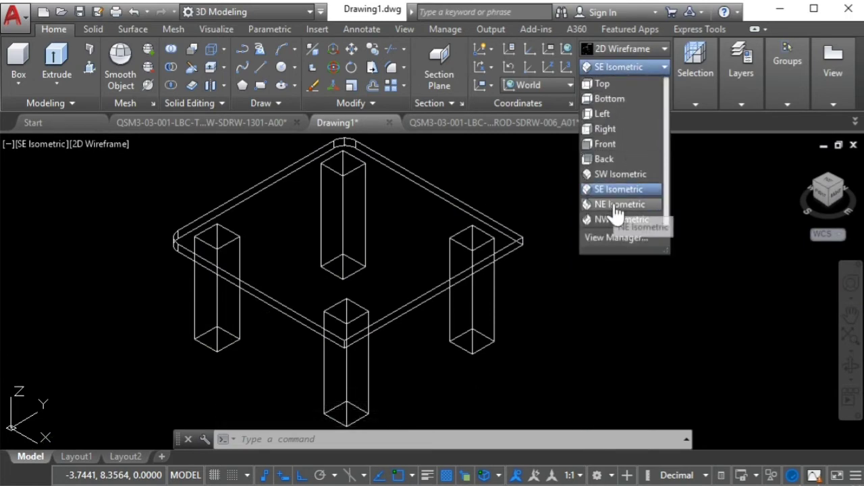
Step: Switch to the NE Isometric view and zoom in on the slab corner
left_click(615, 204)
scroll(250, 283, "up", 5)
scroll(280, 285, "up", 1)
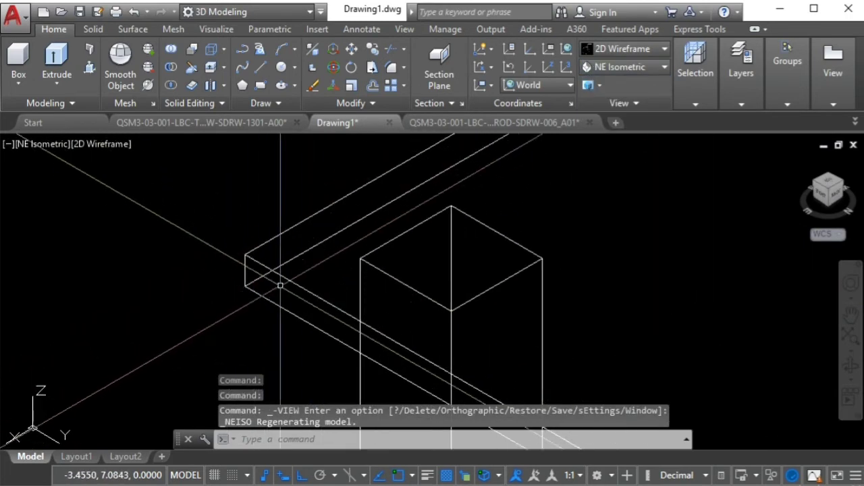
middle_click_drag(280, 285, 300, 262)
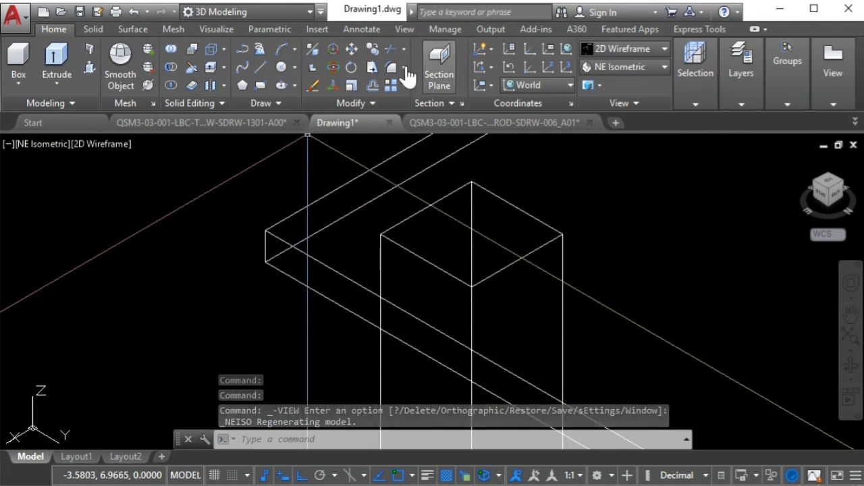
Step: Fillet that slab corner edge with radius 0.05 and zoom back out
left_click(391, 68)
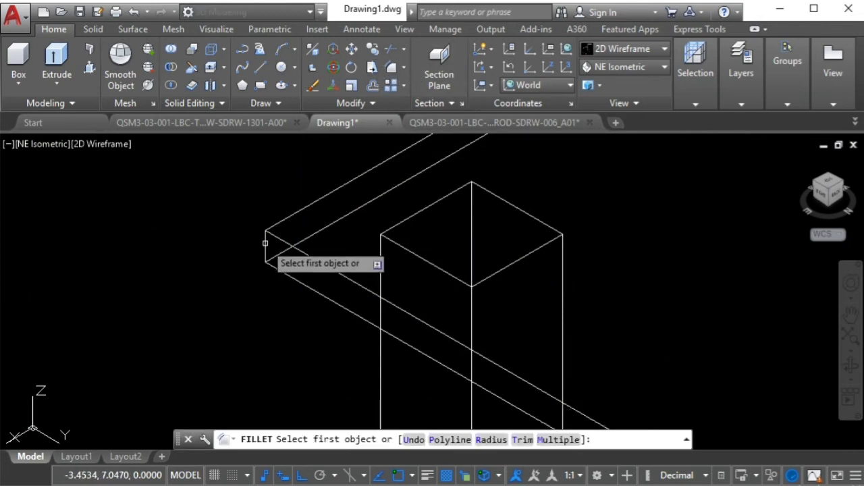
type("r")
key("Return")
type(".05")
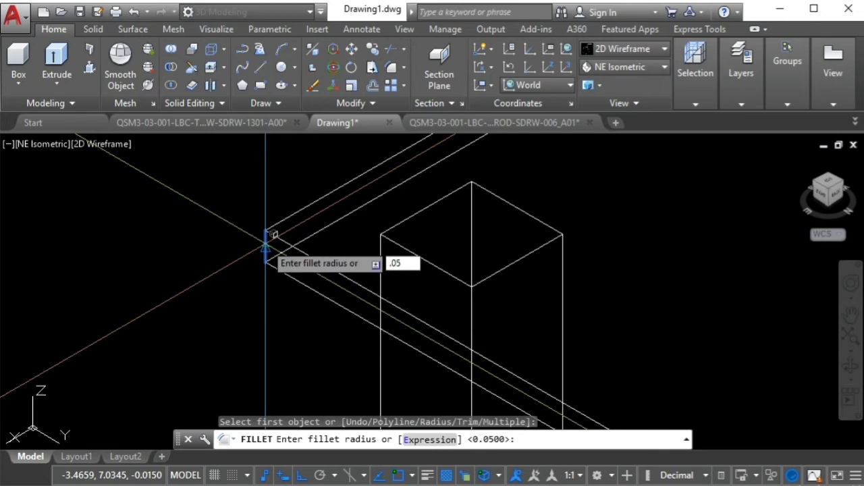
key("Return")
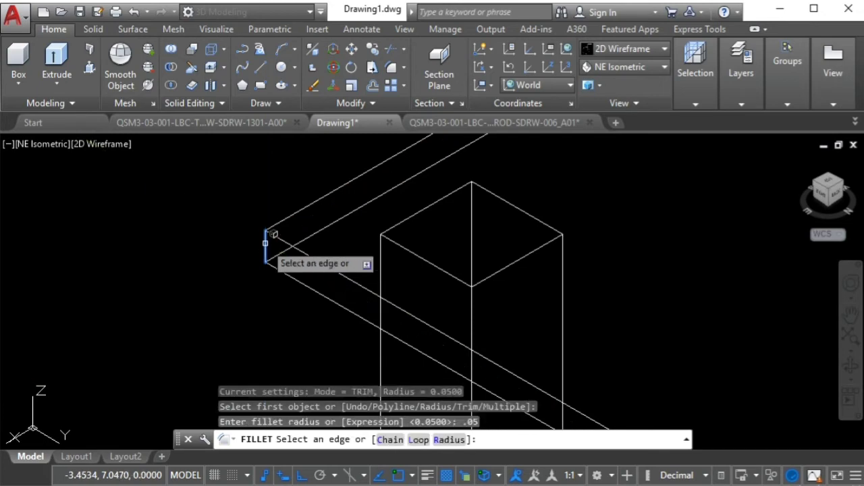
right_click(266, 247)
left_click(302, 255)
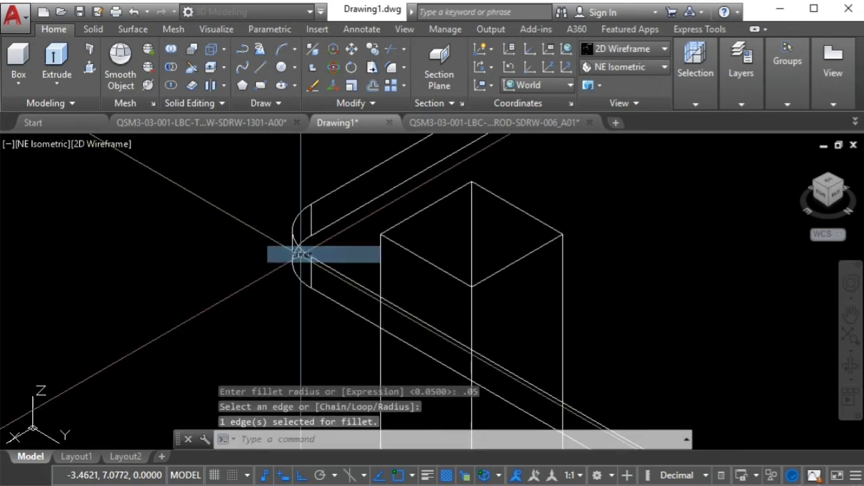
scroll(291, 256, "down", 5)
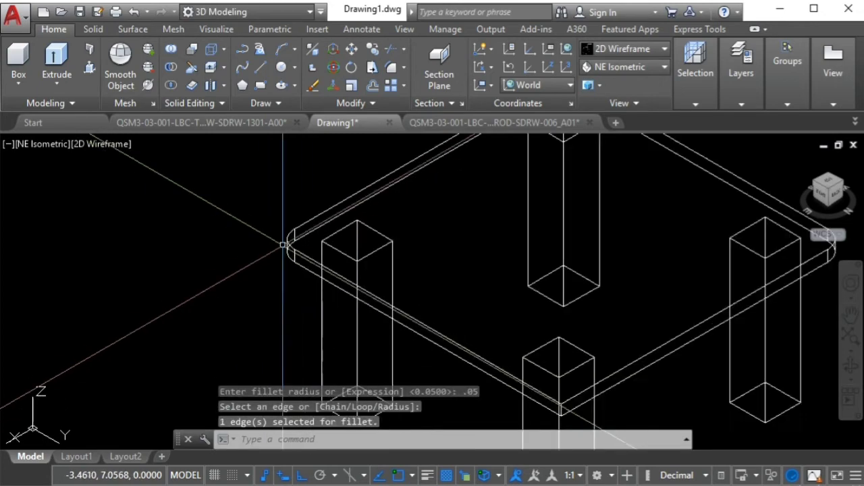
left_click(633, 71)
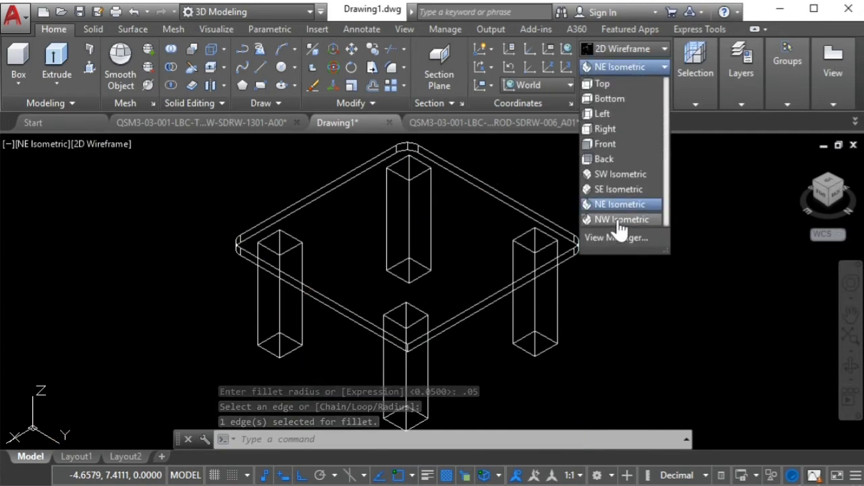
Step: Switch to the NW Isometric view and zoom in on the slab corner
left_click(619, 220)
scroll(286, 259, "up", 5)
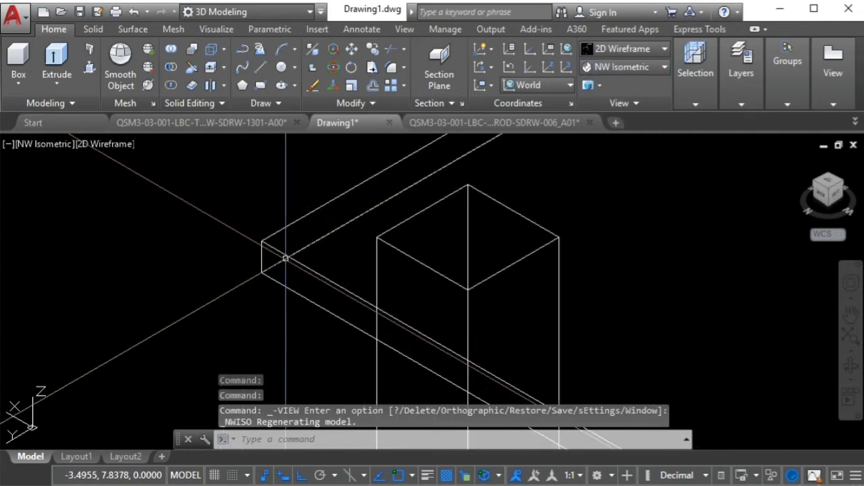
middle_click_drag(286, 258, 266, 252)
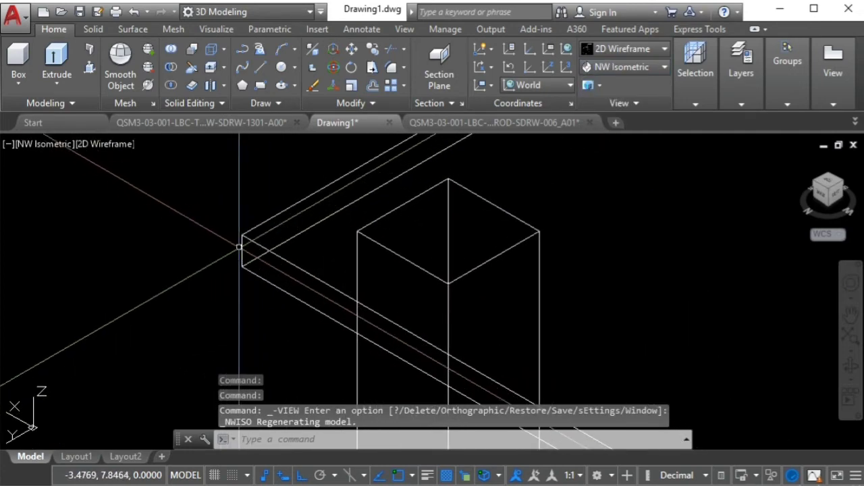
Step: Fillet the last slab corner edge at 0.05 radius, then reframe the whole table
left_click(373, 86)
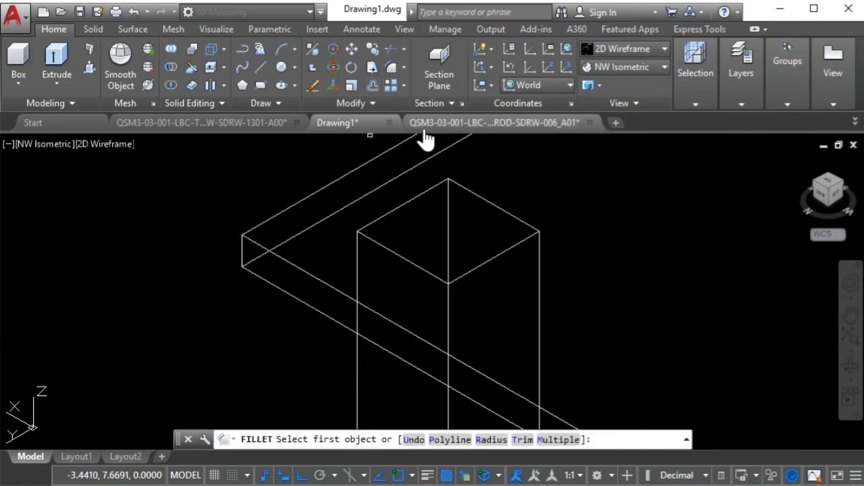
type("r")
key("Return")
type(".05")
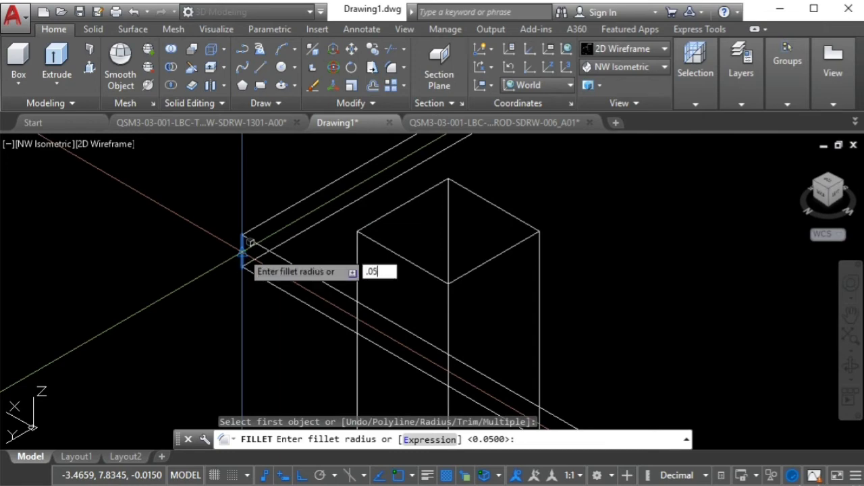
key("Return")
right_click(242, 252)
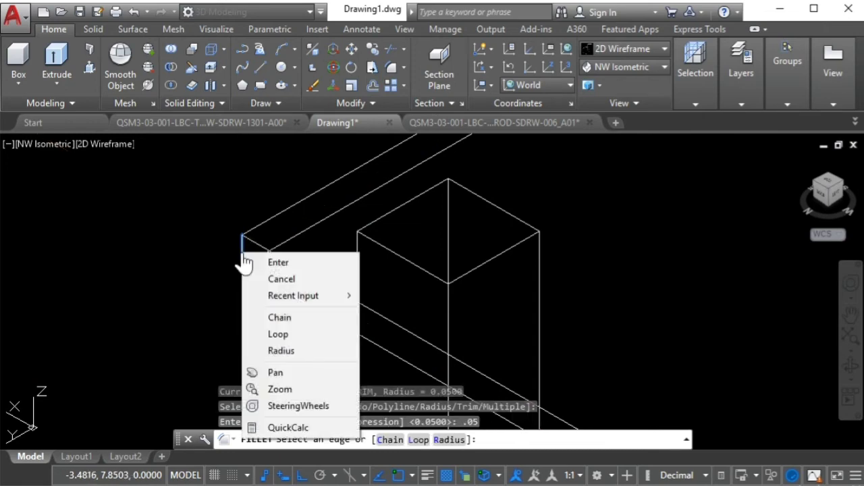
left_click(279, 262)
scroll(273, 250, "down", 5)
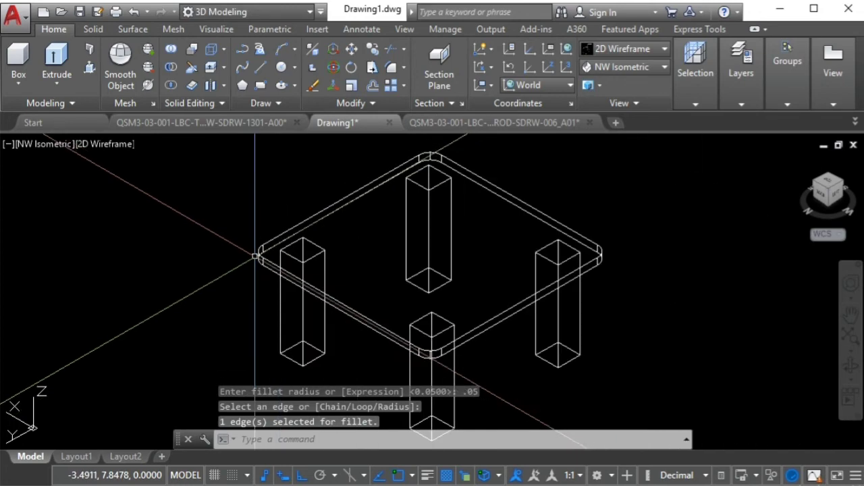
middle_click_drag(245, 291, 236, 256)
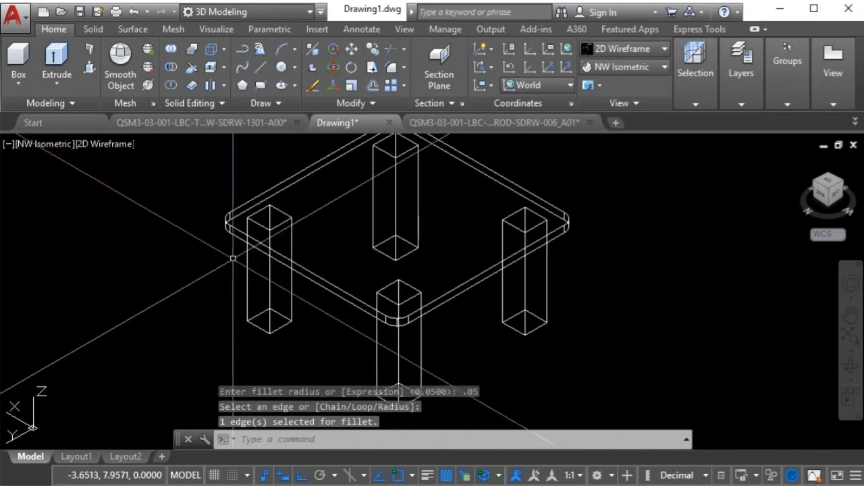
scroll(234, 259, "up", 3)
scroll(261, 290, "up", 1)
scroll(263, 291, "down", 2)
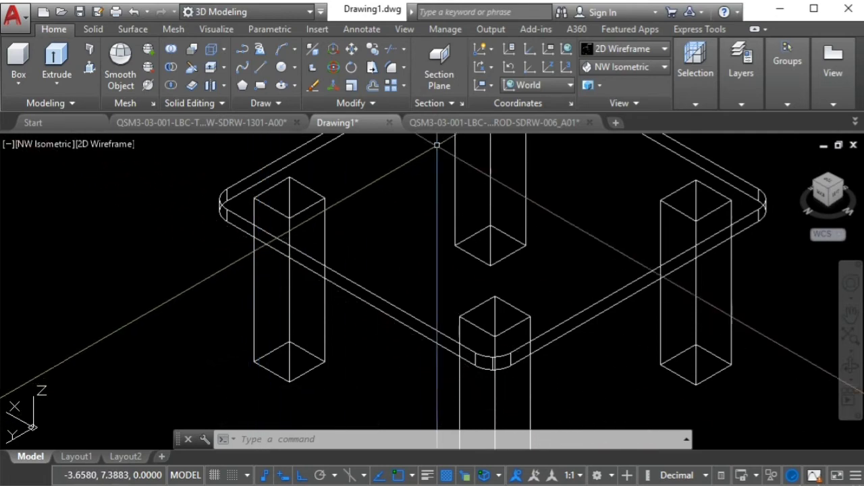
Step: Fillet a leg's vertical corner edge with radius 0.05 and pan to view the rounded leg
left_click(391, 68)
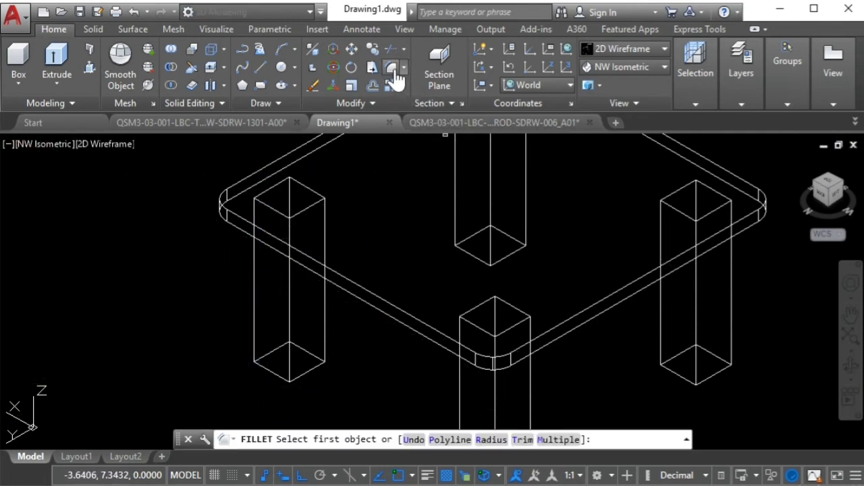
scroll(263, 314, "up", 2)
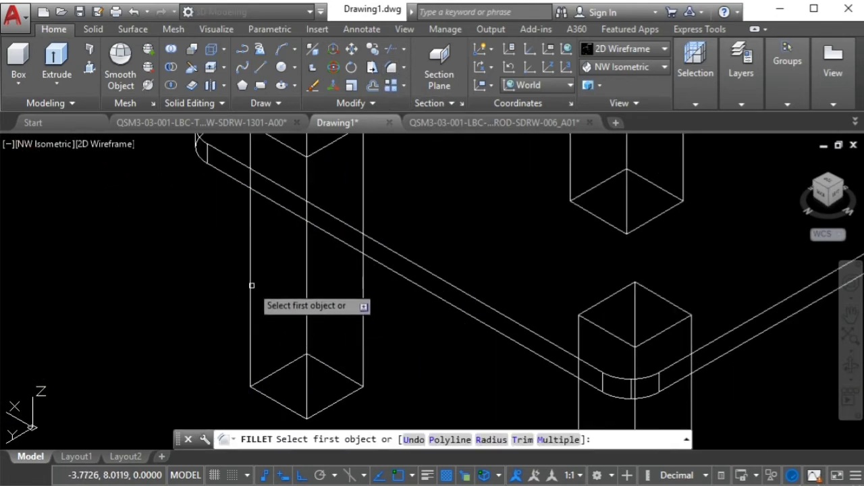
type("r")
key("Return")
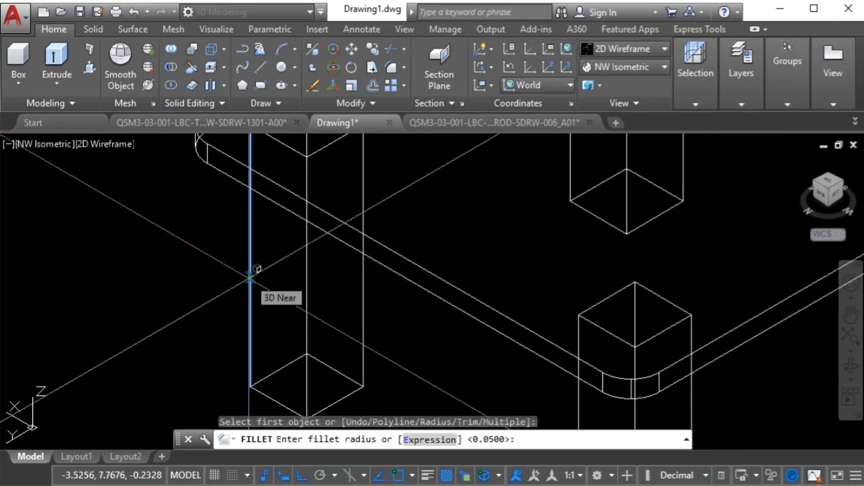
type(".05")
key("Return")
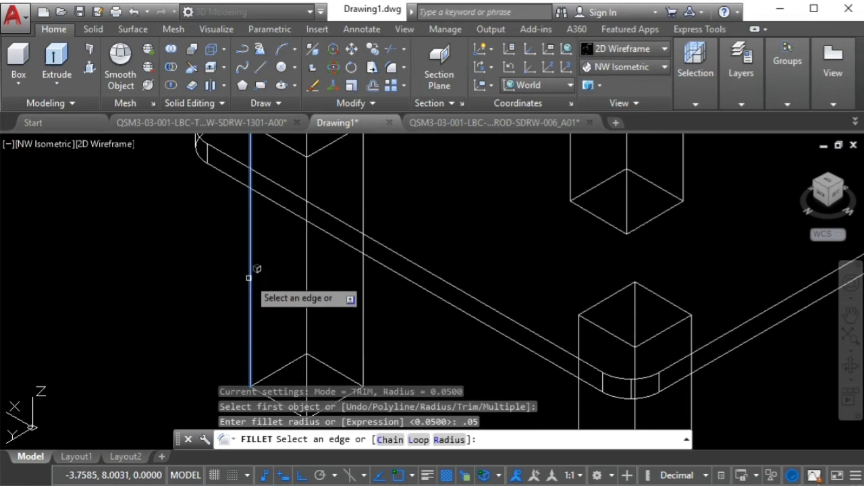
right_click(248, 277)
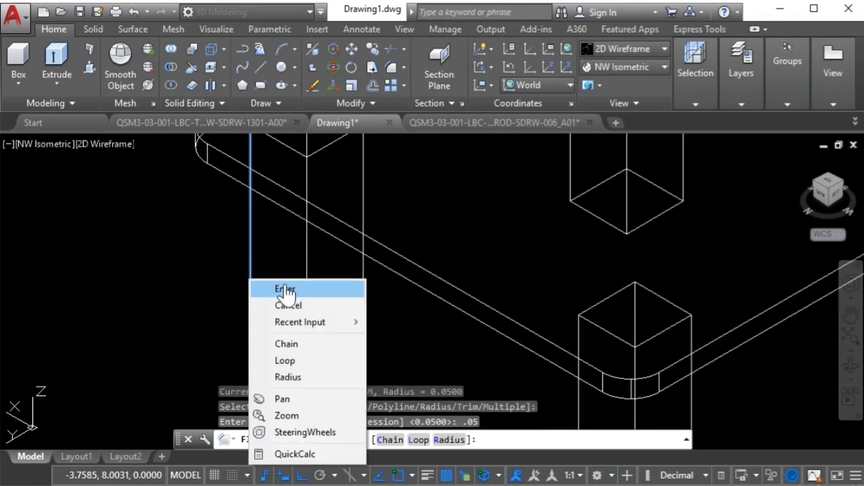
left_click(286, 292)
scroll(286, 292, "down", 2)
middle_click_drag(287, 291, 338, 270)
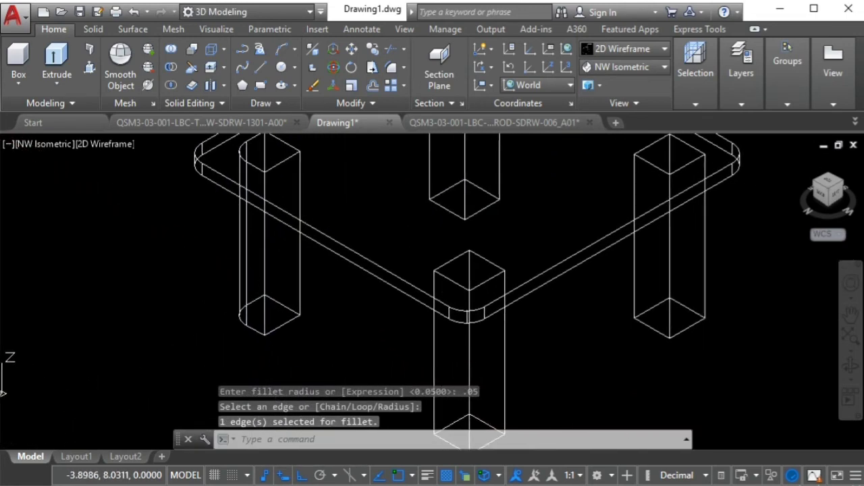
scroll(338, 270, "up", 2)
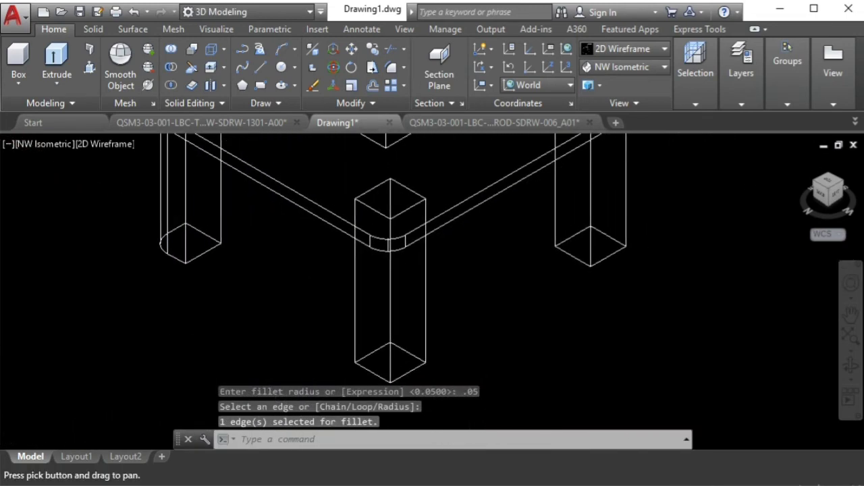
Step: Switch to the SW Isometric view and zoom in on a table leg
left_click(638, 71)
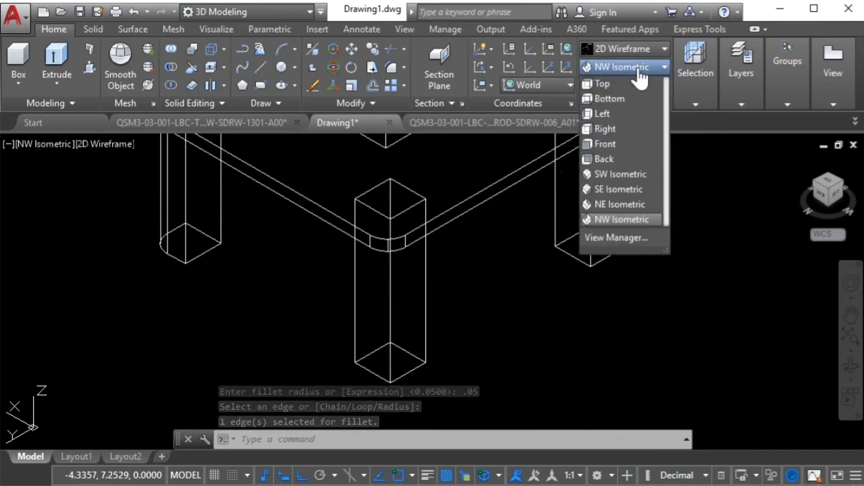
left_click(610, 177)
scroll(270, 299, "up", 3)
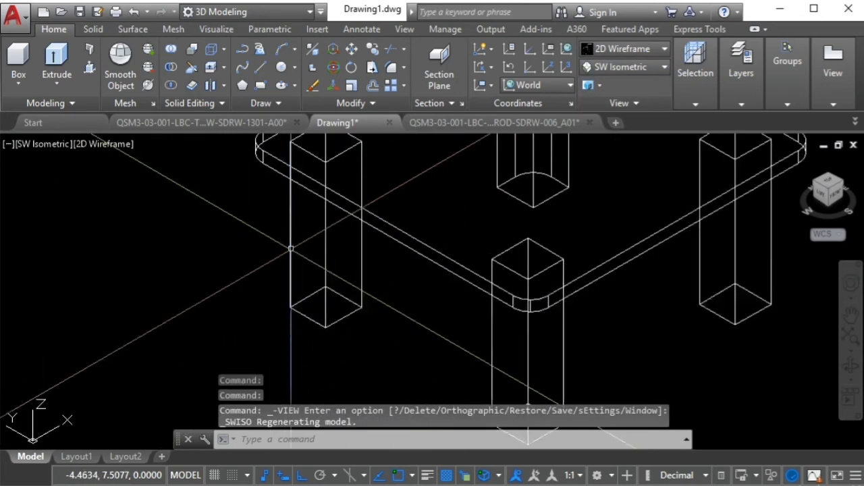
mouse_move(277, 290)
middle_mouse_down()
mouse_move(292, 248)
mouse_move(270, 256)
middle_mouse_up()
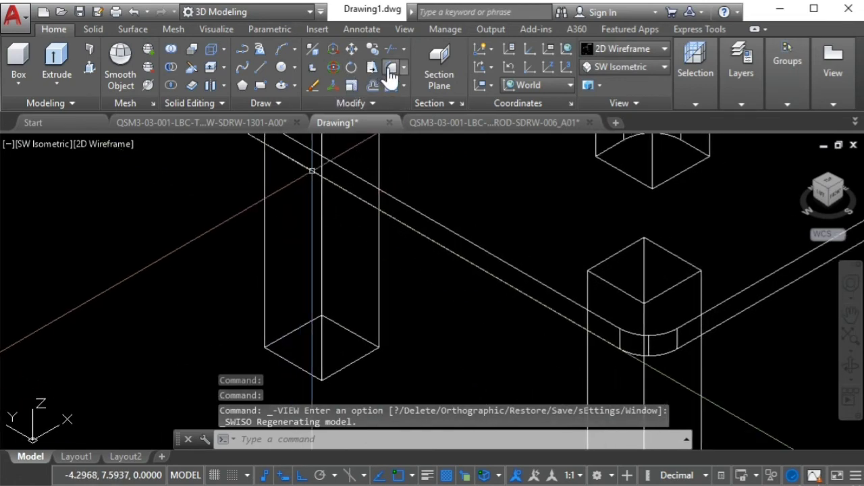
Step: Fillet that leg's vertical edge at 0.05 radius and zoom back out
left_click(391, 68)
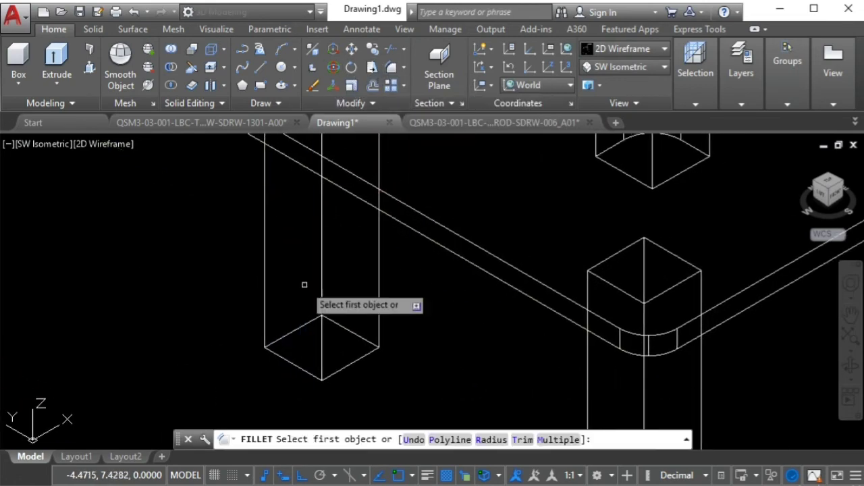
left_click(264, 254)
type(".05")
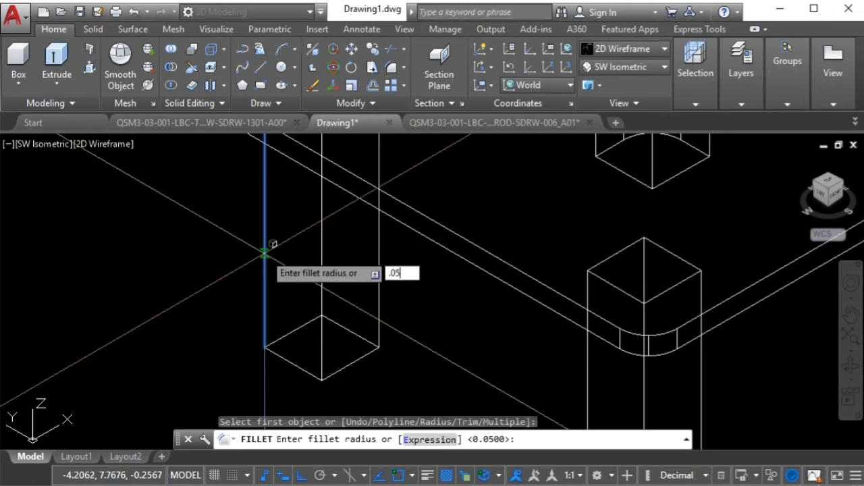
key("Return")
right_click(264, 254)
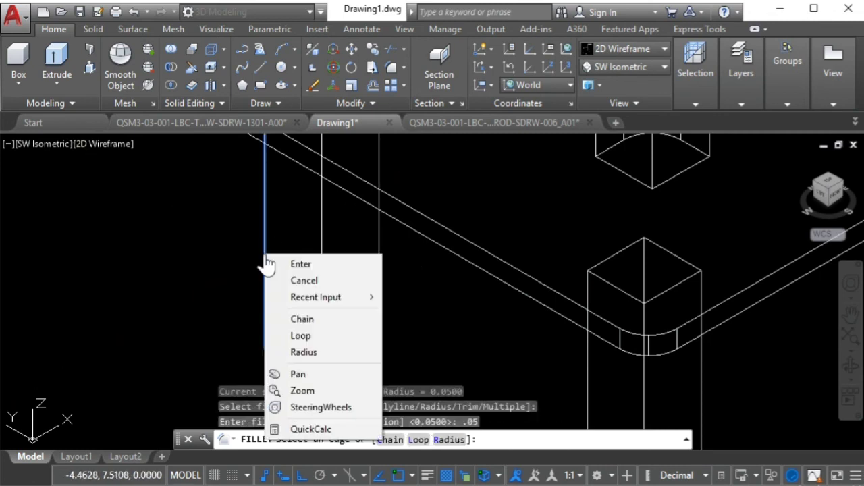
left_click(300, 264)
scroll(299, 270, "down", 3)
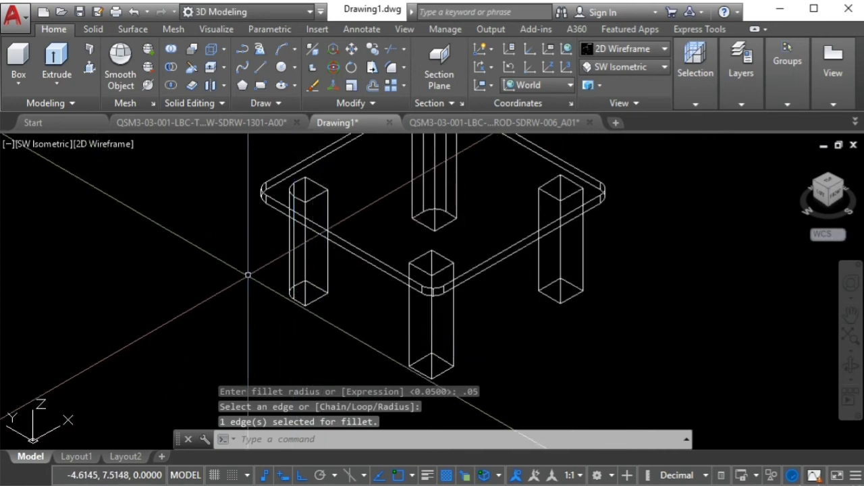
scroll(299, 270, "down", 1)
Step: Switch to the SE Isometric view and zoom in on another leg
left_click(651, 68)
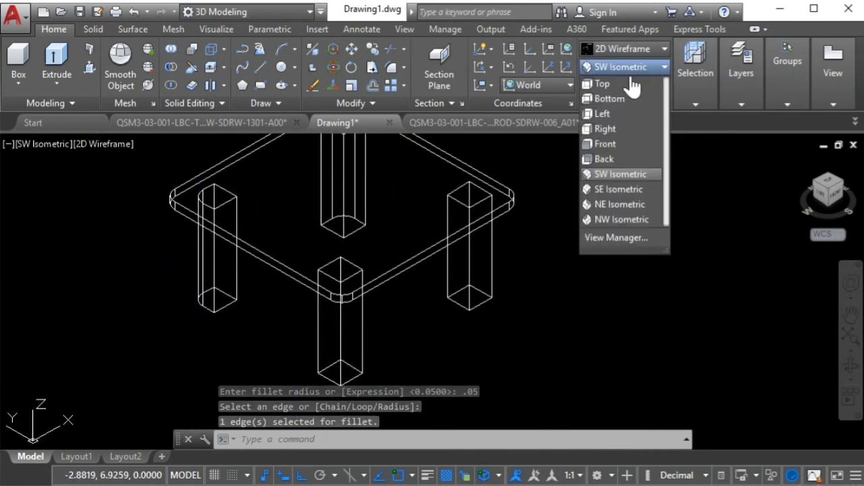
left_click(617, 190)
scroll(371, 189, "up", 1)
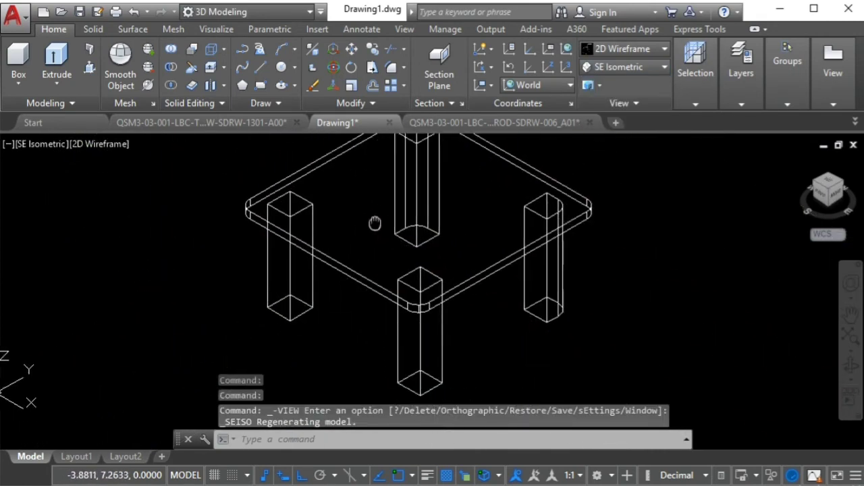
scroll(283, 216, "up", 2)
scroll(222, 234, "up", 3)
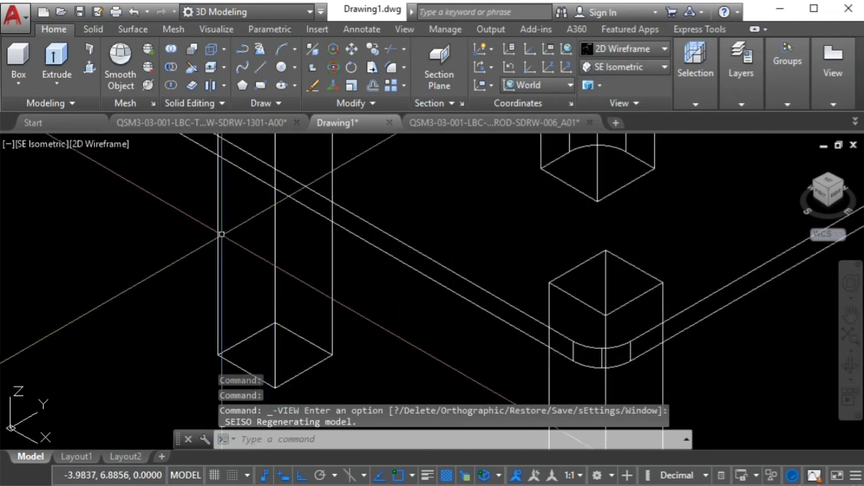
Step: Fillet that leg's vertical edge with radius 0.05 and zoom out
left_click(392, 70)
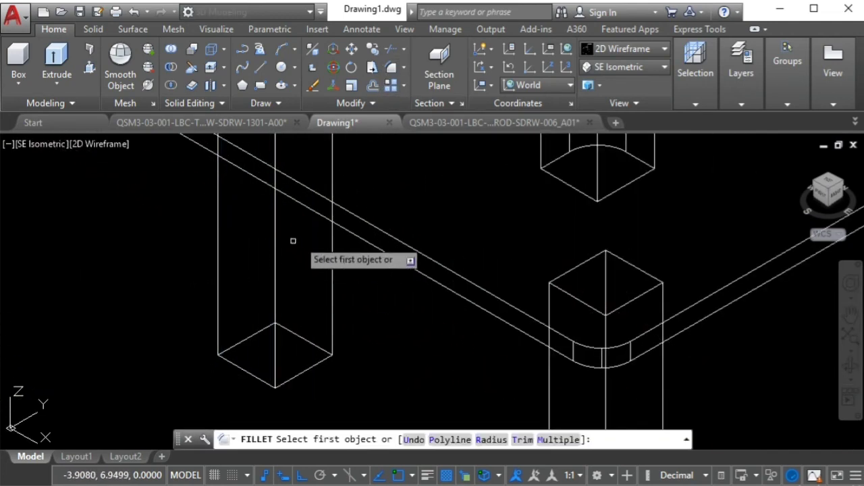
type("r")
key("Return")
type(".05")
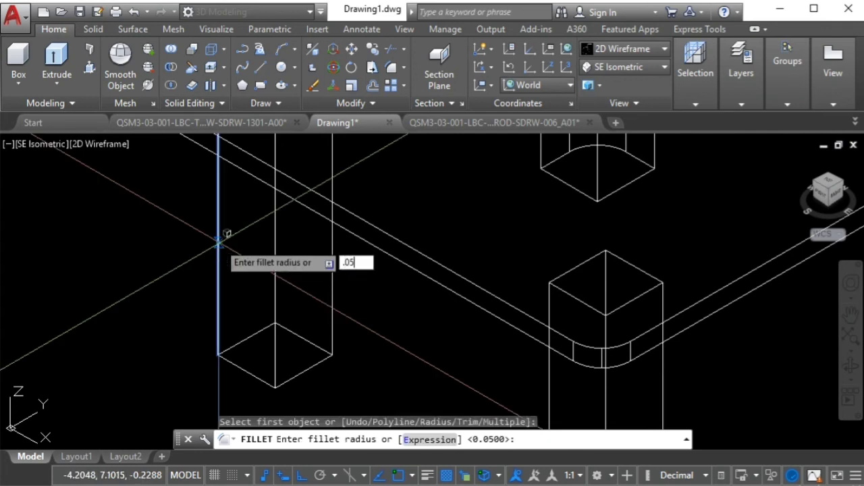
key("Return")
right_click(219, 243)
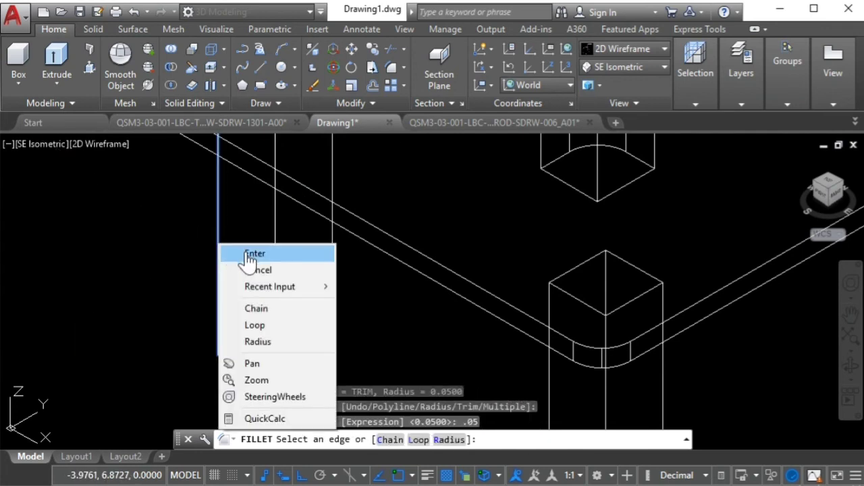
left_click(249, 255)
scroll(242, 249, "down", 3)
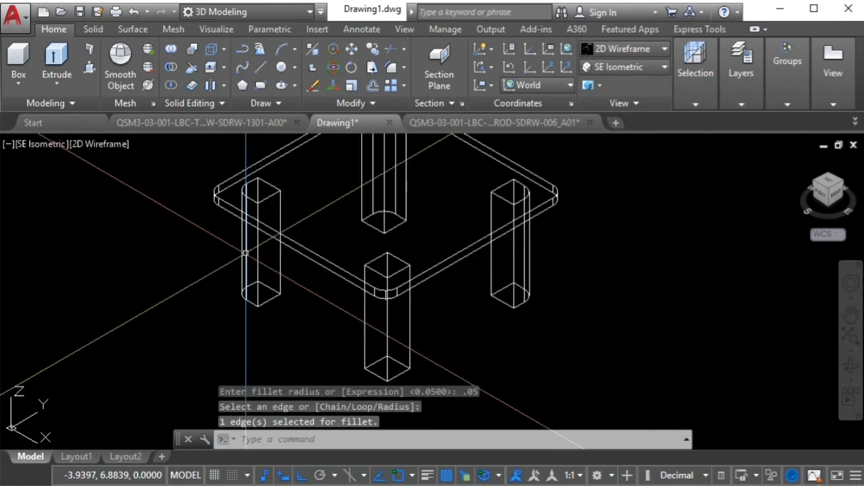
Step: Switch to the NE Isometric view and zoom in on the left leg
left_click(630, 72)
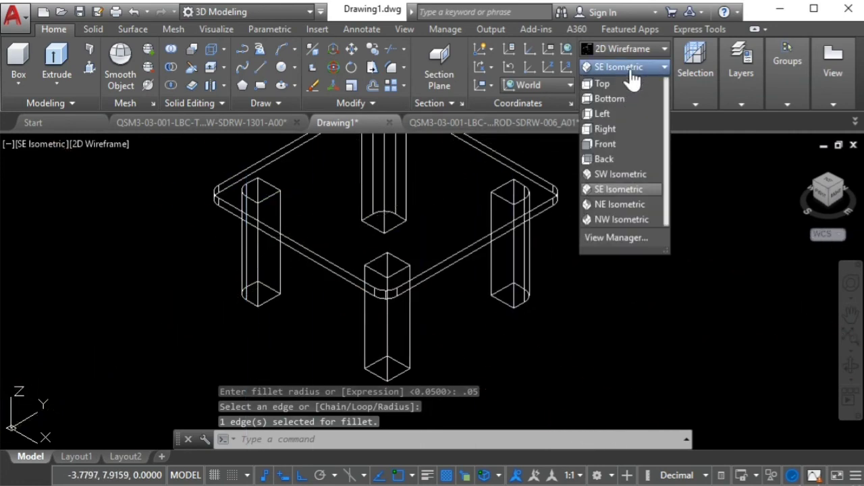
left_click(618, 205)
scroll(275, 247, "up", 2)
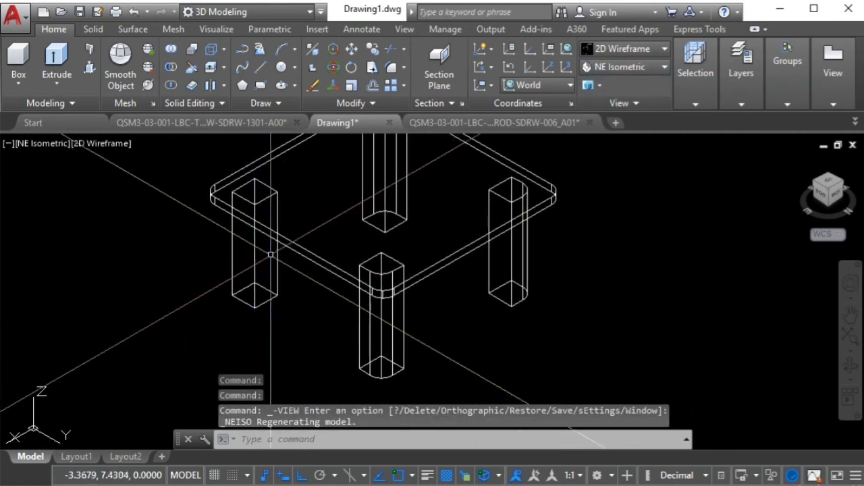
scroll(239, 256, "up", 3)
middle_click_drag(232, 245, 223, 243)
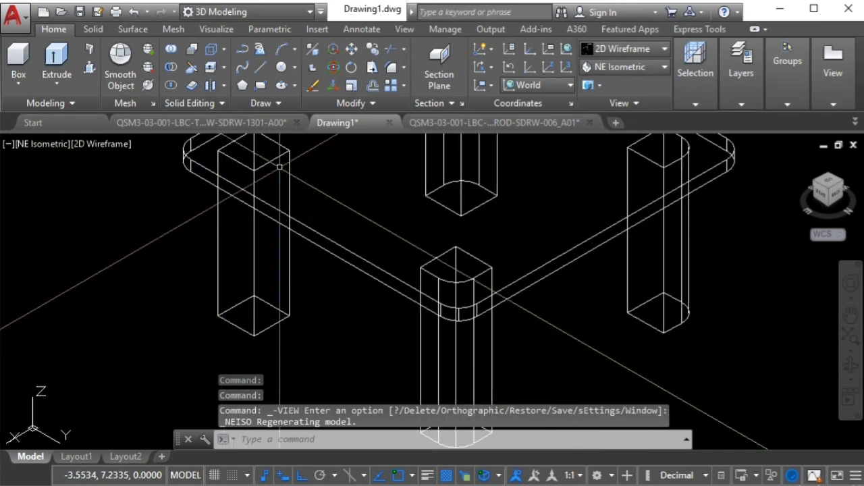
Step: Fillet the left leg's outer vertical edge at 0.05 radius and zoom out
left_click(391, 68)
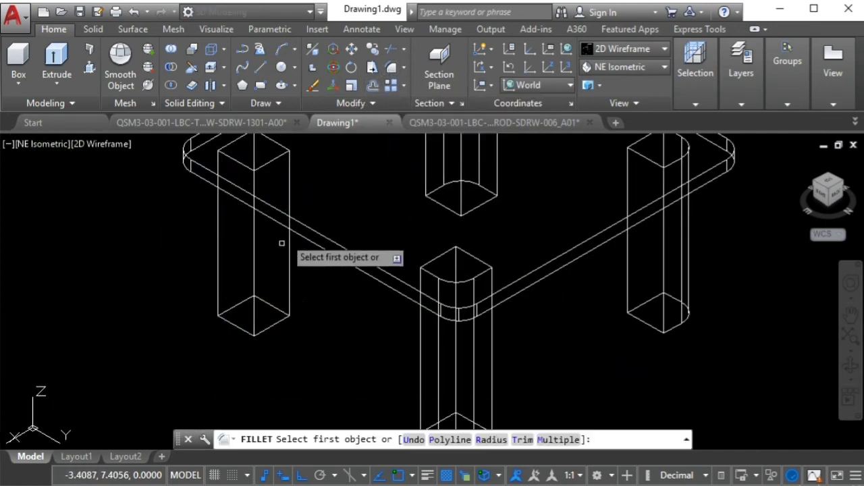
left_click(217, 244)
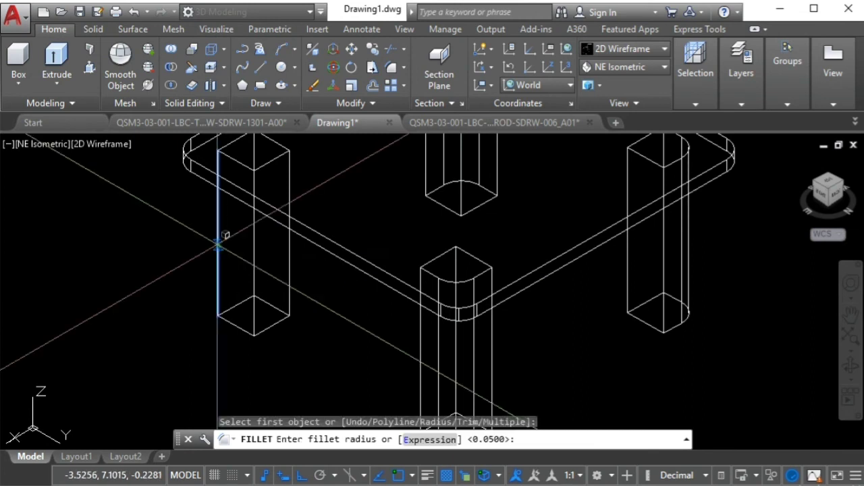
type(".05")
key("Return")
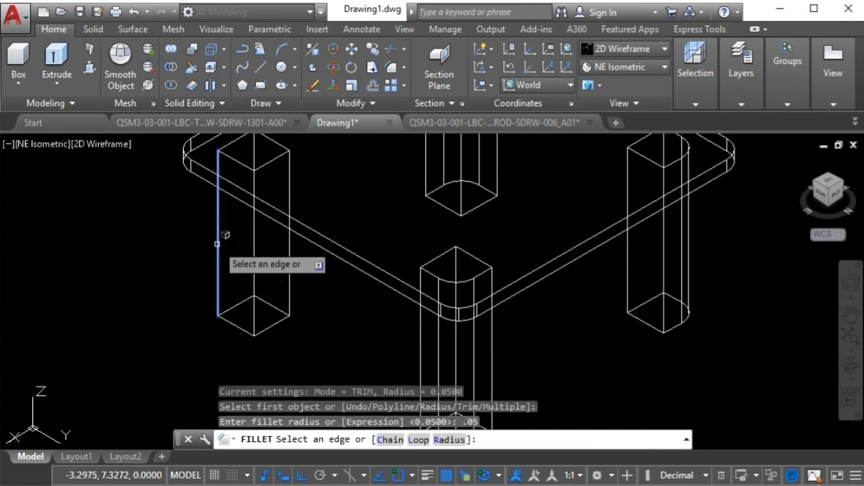
right_click(216, 244)
left_click(247, 257)
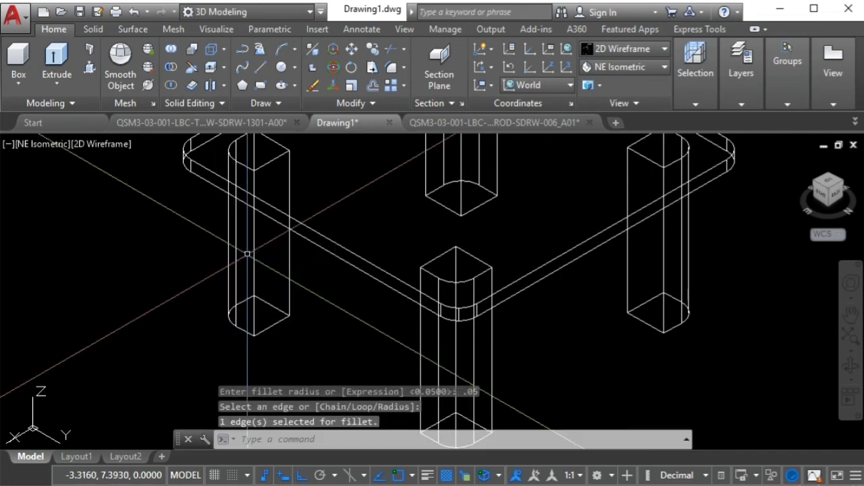
scroll(247, 254, "down", 5)
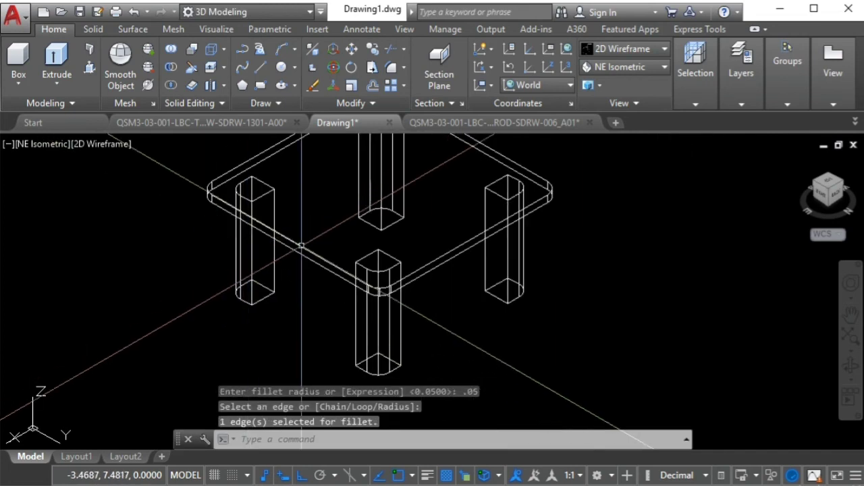
Step: Switch to the SW Isometric view and zoom and pan to frame the whole table
left_click(608, 73)
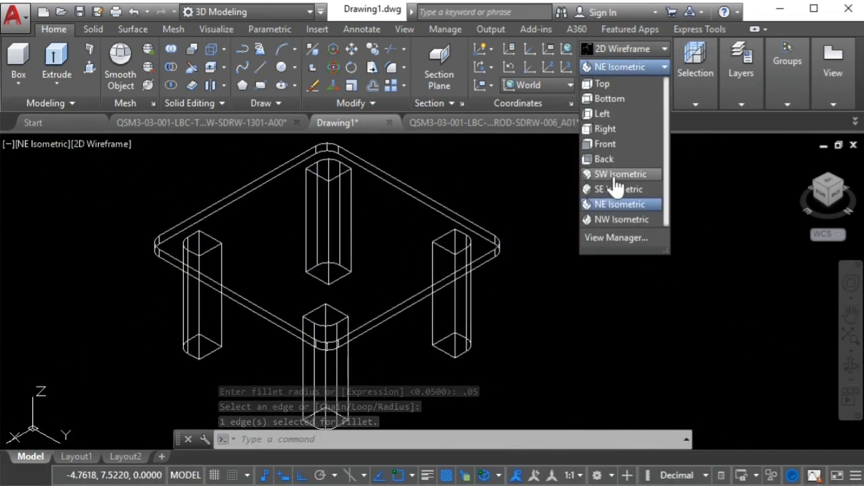
left_click(616, 177)
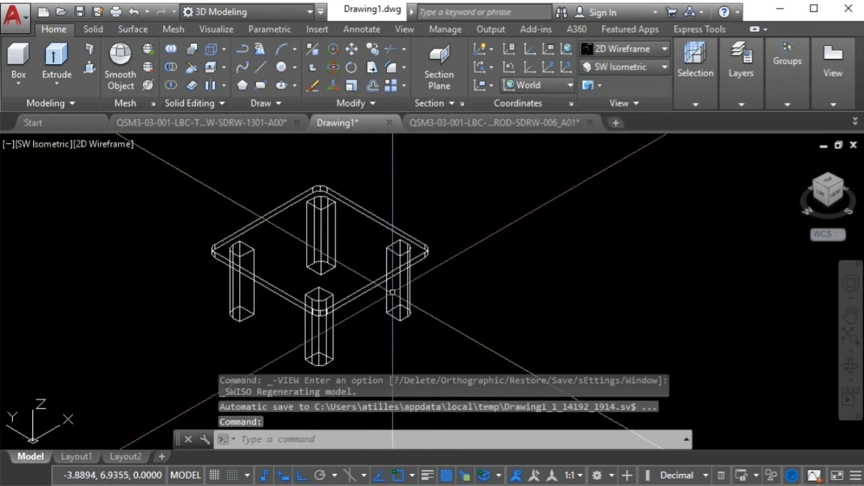
middle_click_drag(420, 290, 439, 285)
scroll(408, 273, "up", 2)
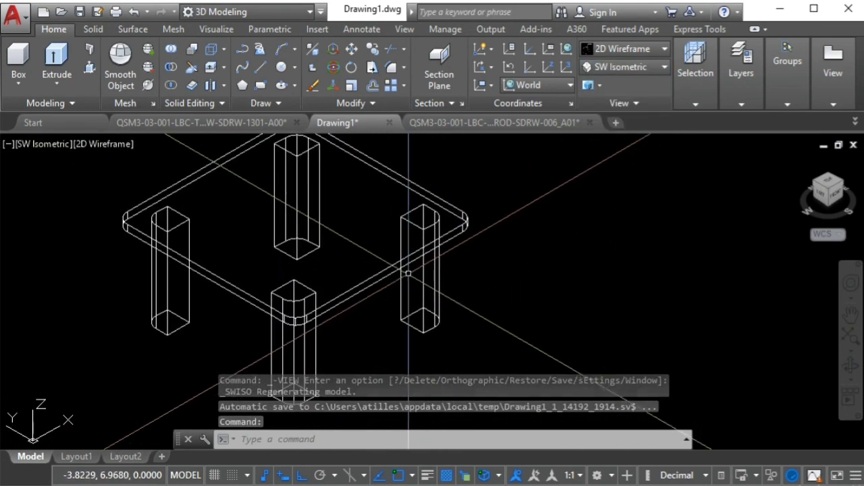
middle_click_drag(343, 274, 359, 293)
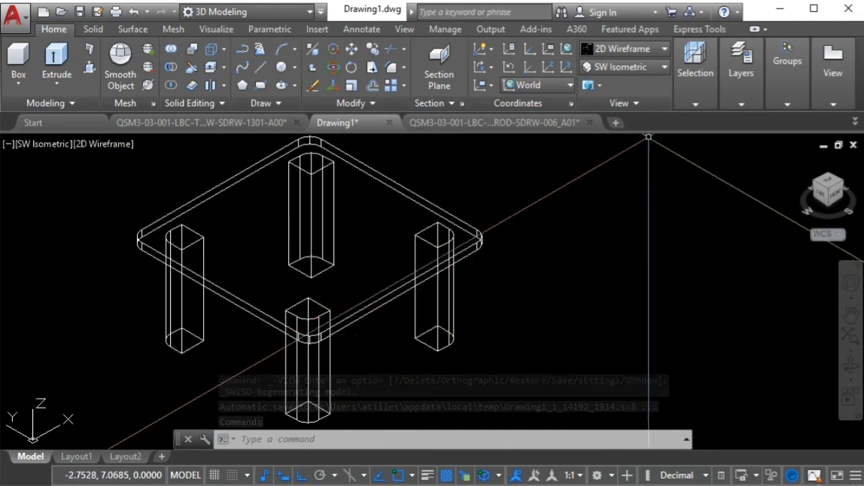
middle_click_drag(585, 241, 600, 250)
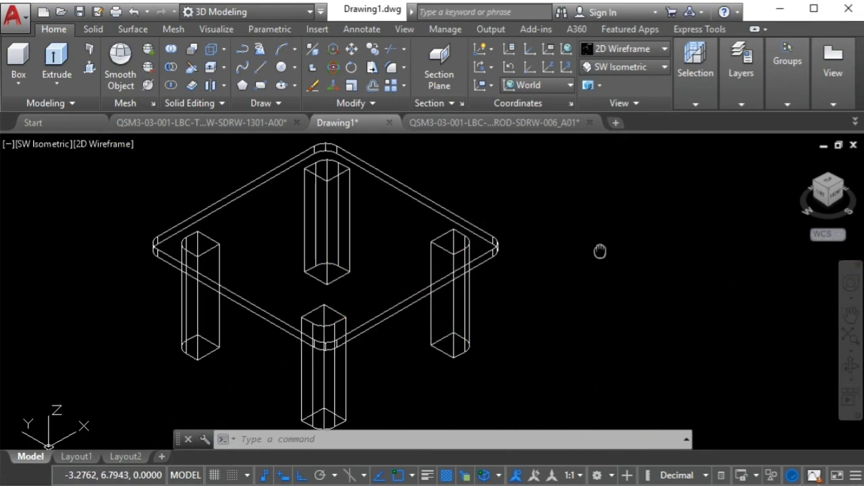
Step: Bring up the Visual Styles dropdown list on the Home tab
left_click(661, 54)
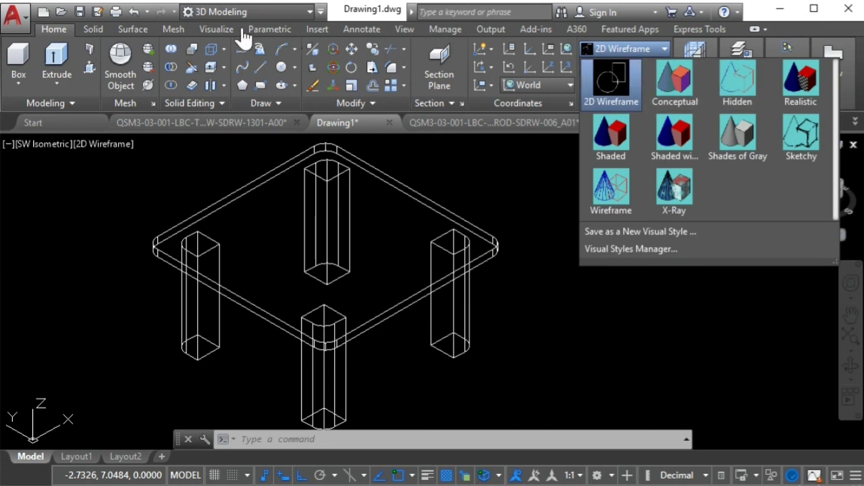
left_click(213, 30)
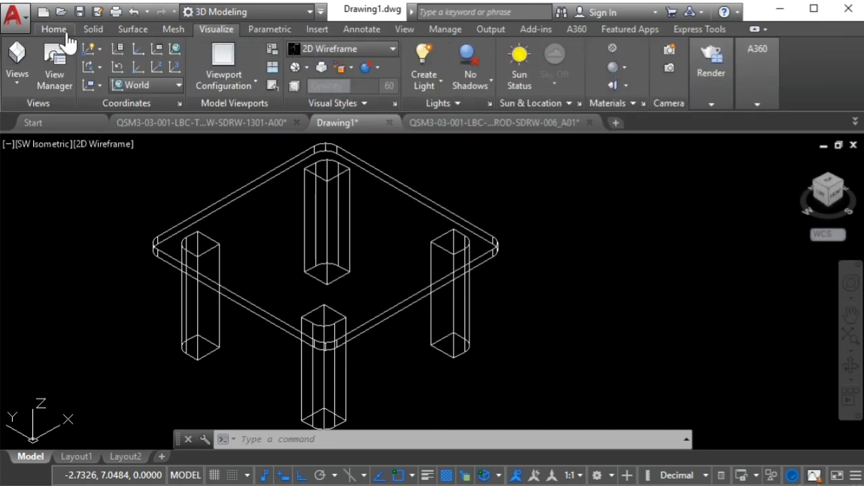
left_click(351, 49)
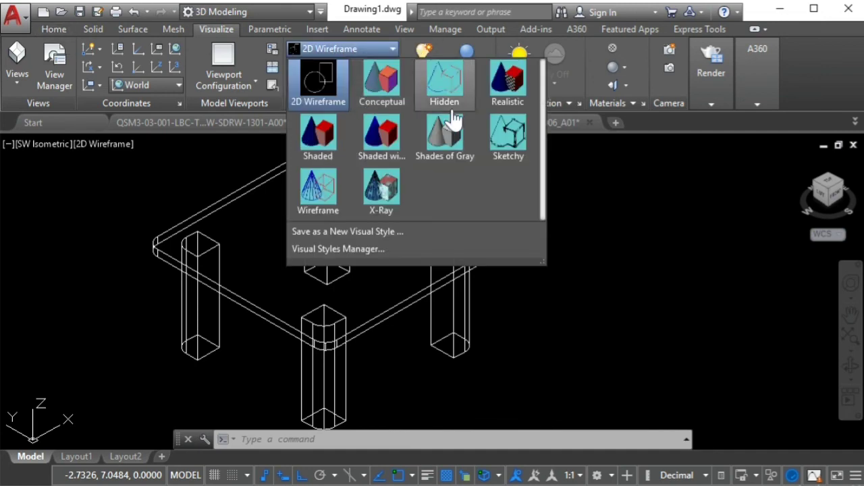
left_click(52, 32)
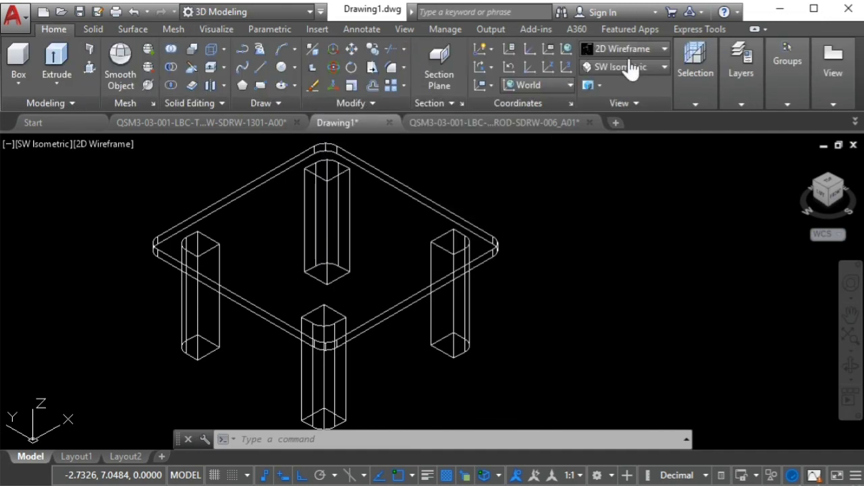
left_click(659, 51)
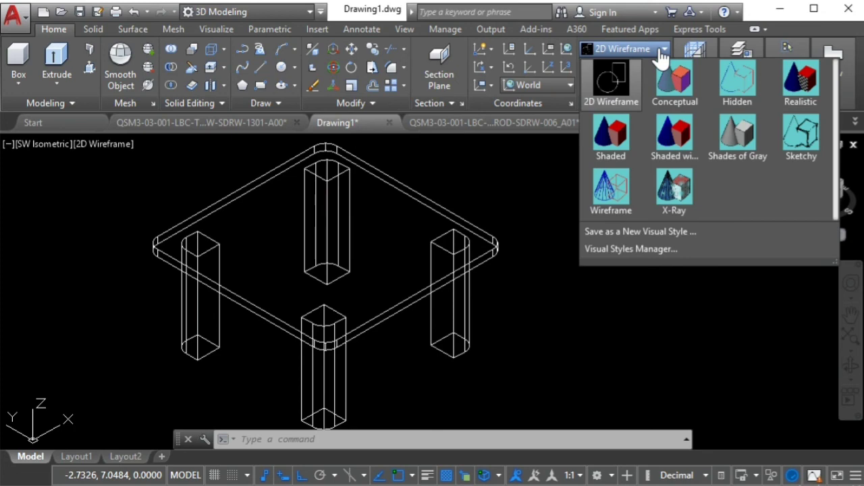
Step: Try the Shaded style, then render the table in Realistic and reframe it in view
left_click(622, 140)
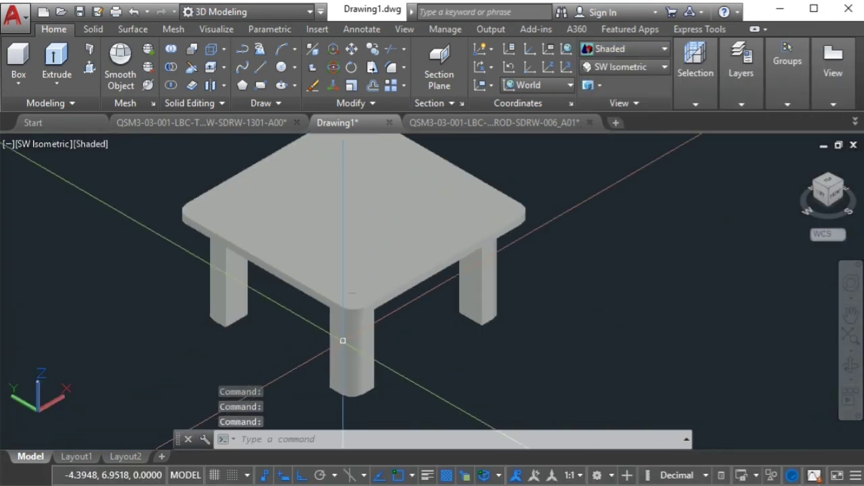
left_click(638, 56)
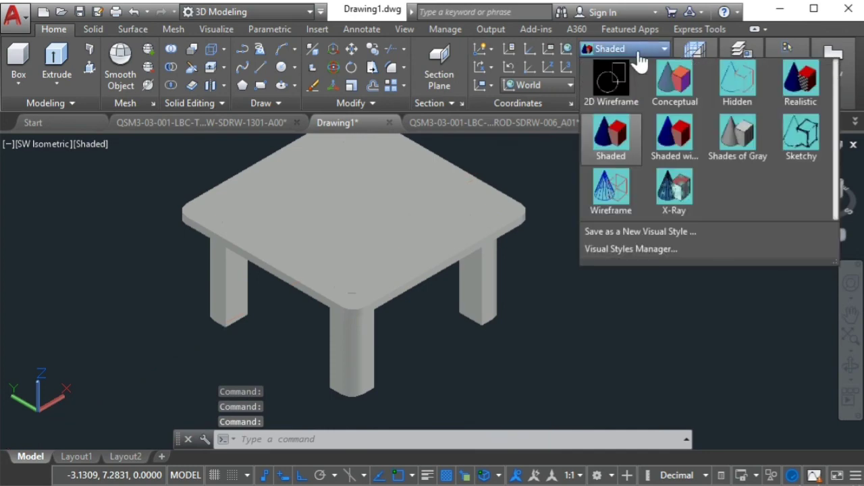
left_click(798, 96)
middle_click_drag(535, 203, 520, 241)
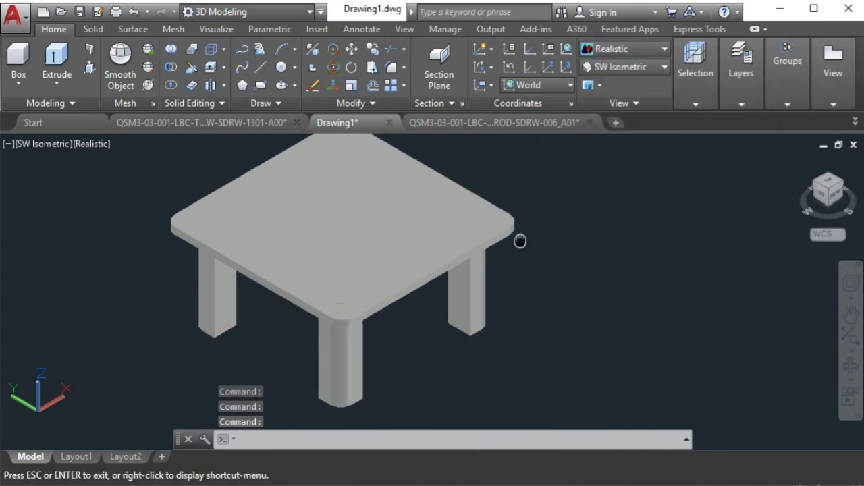
scroll(519, 241, "down", 2)
scroll(324, 349, "up", 4)
scroll(324, 349, "down", 2)
scroll(299, 344, "down", 2)
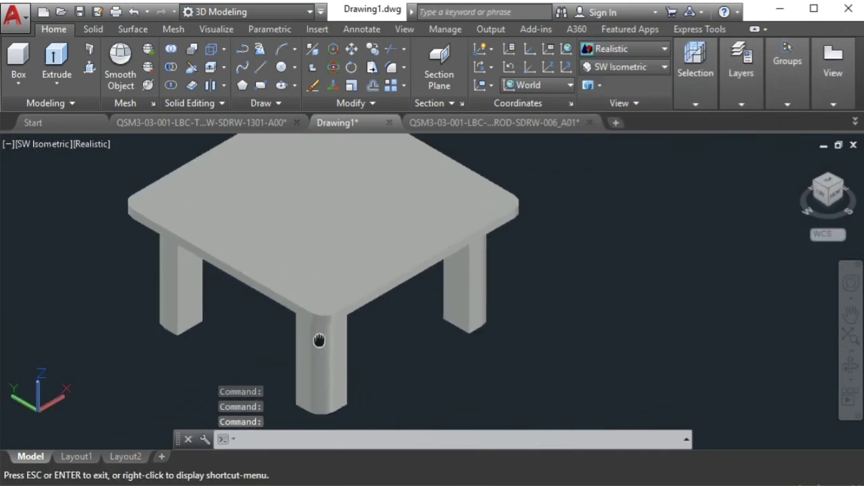